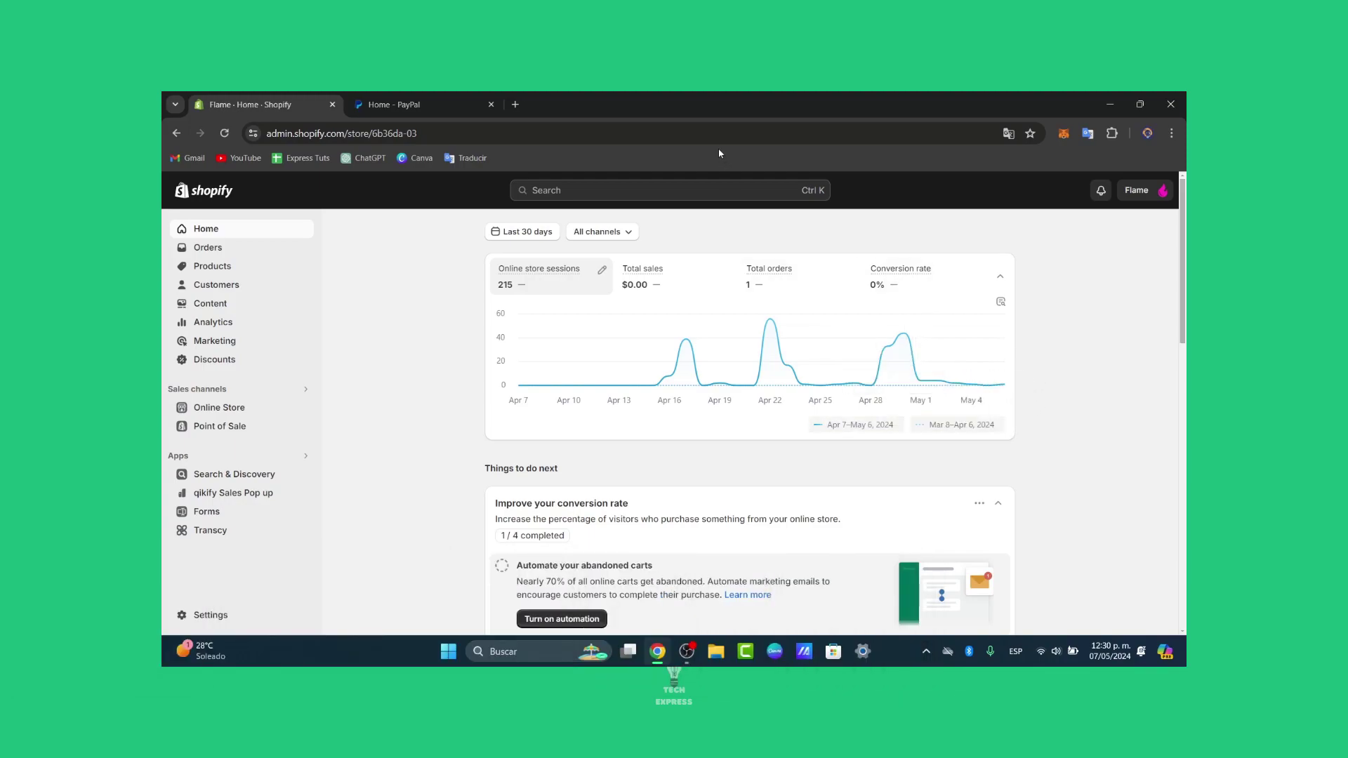
# Step: Return from PayPal to Shopify and open Settings > Payments > PayPal to check the connected account
pyautogui.click(452, 97)
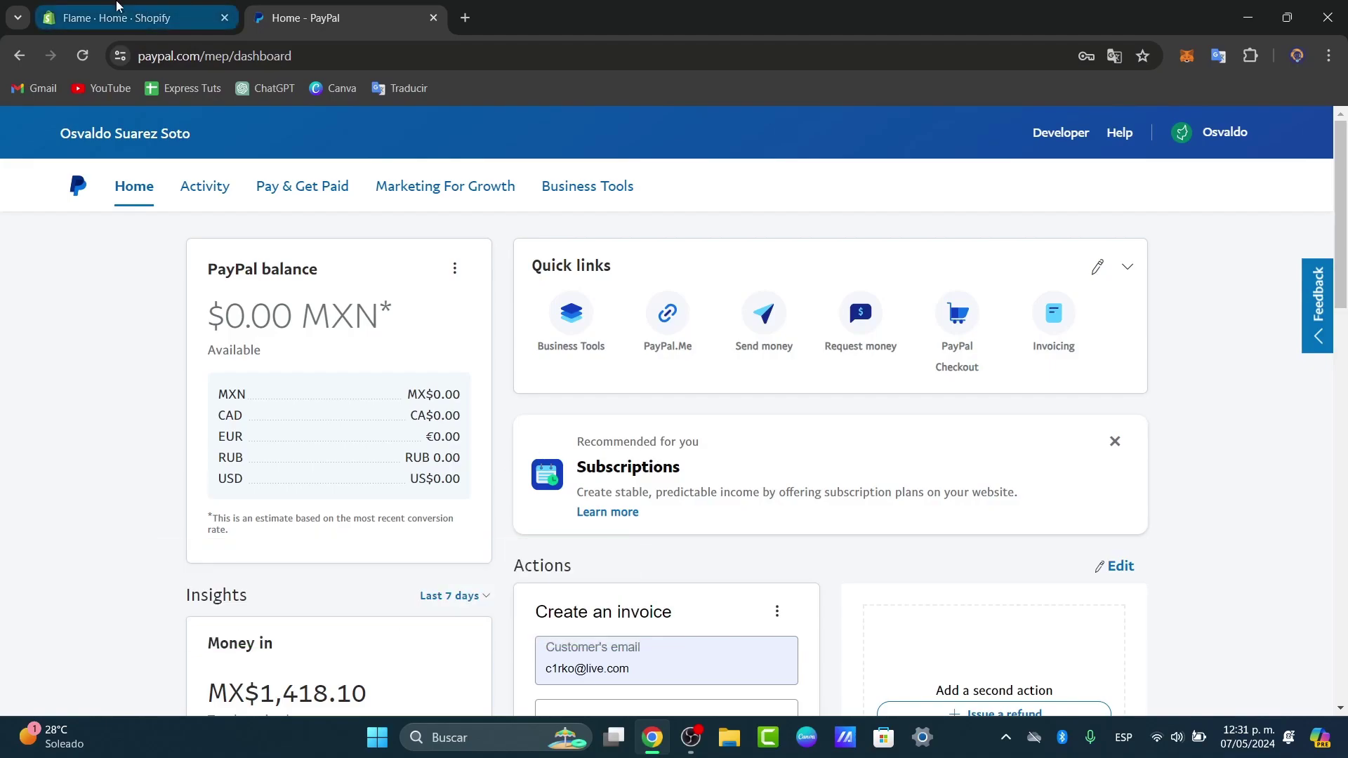
pyautogui.click(118, 7)
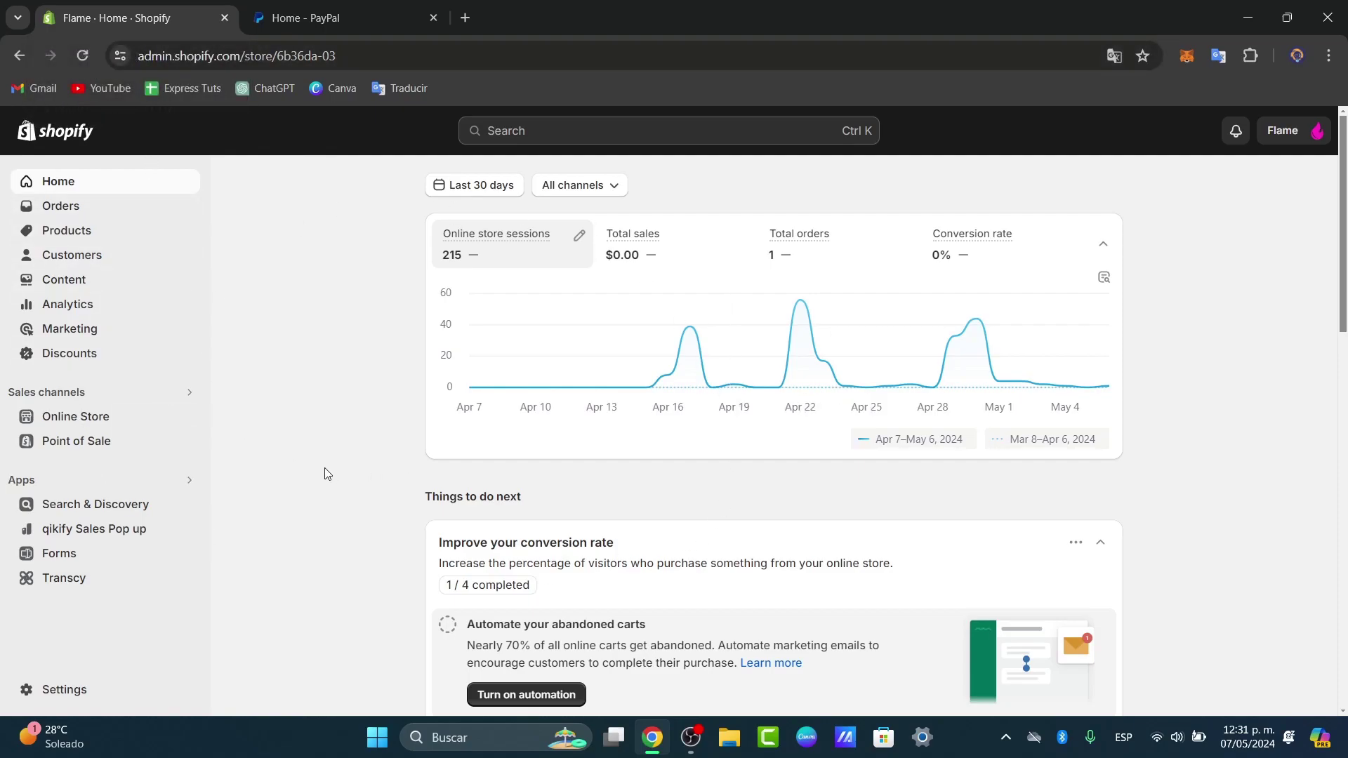
pyautogui.click(65, 691)
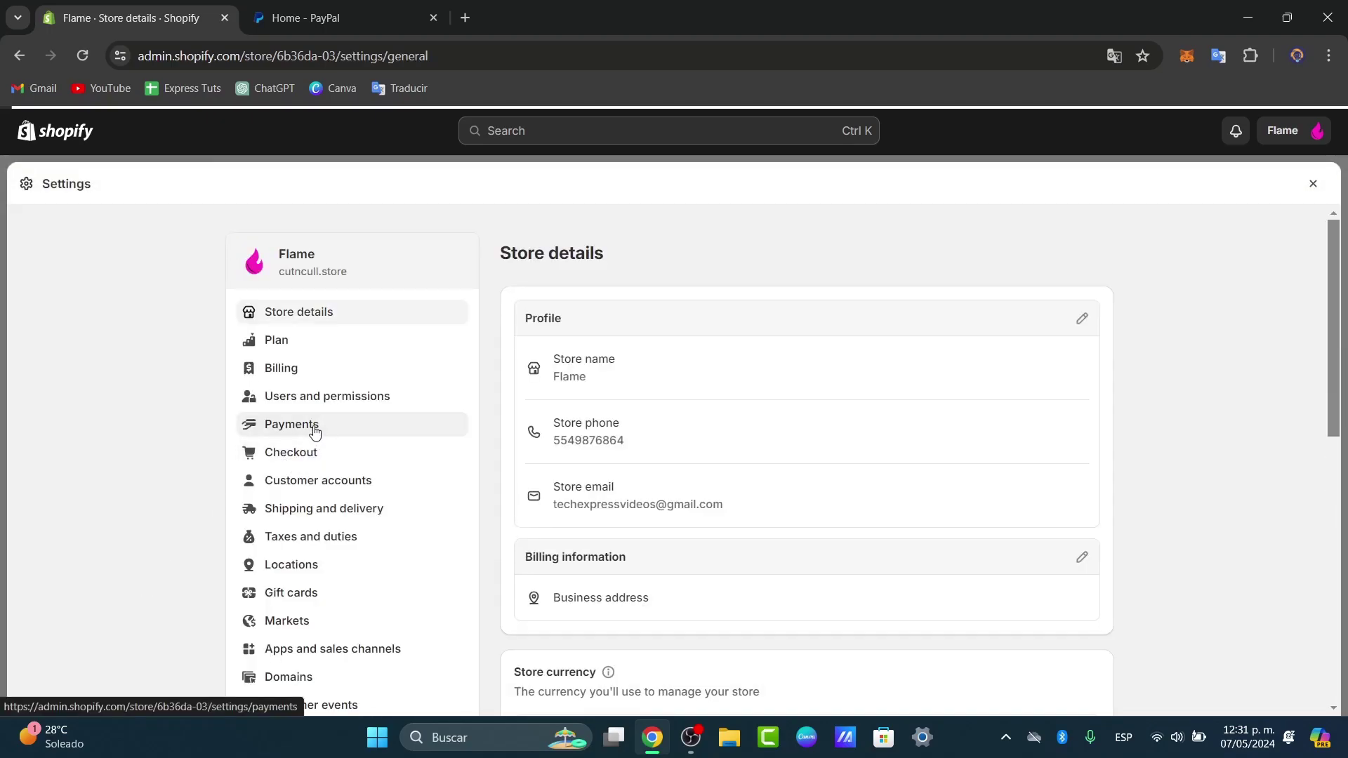
pyautogui.click(320, 437)
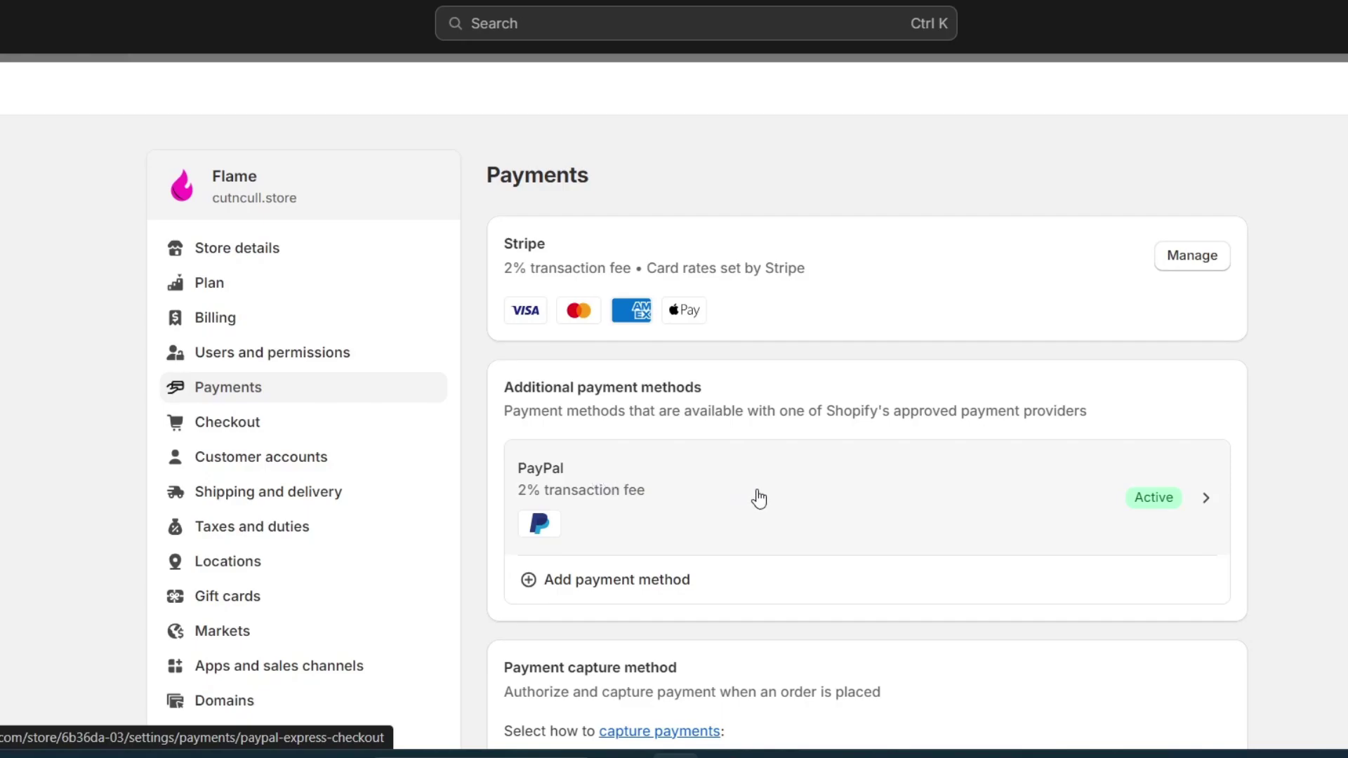
pyautogui.click(1149, 516)
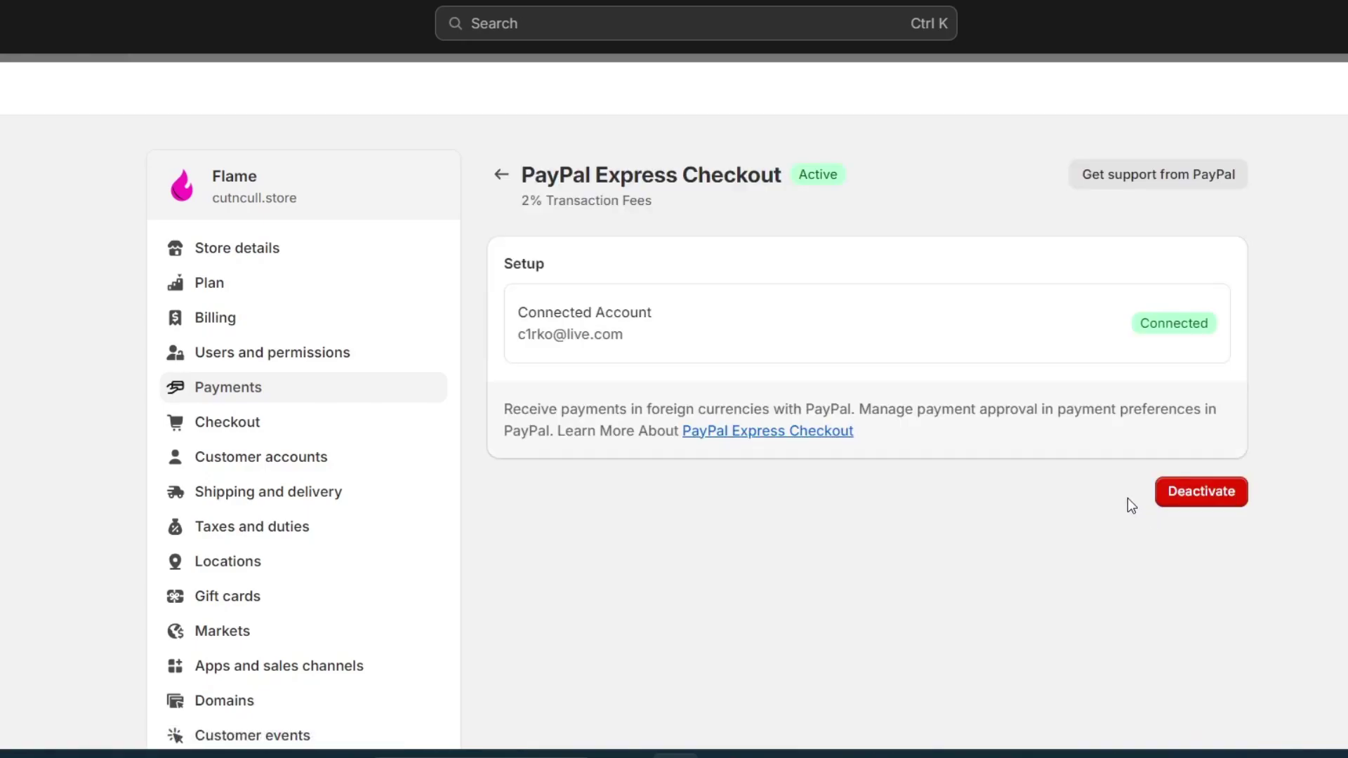
pyautogui.moveTo(639, 338); pyautogui.dragTo(516, 330)
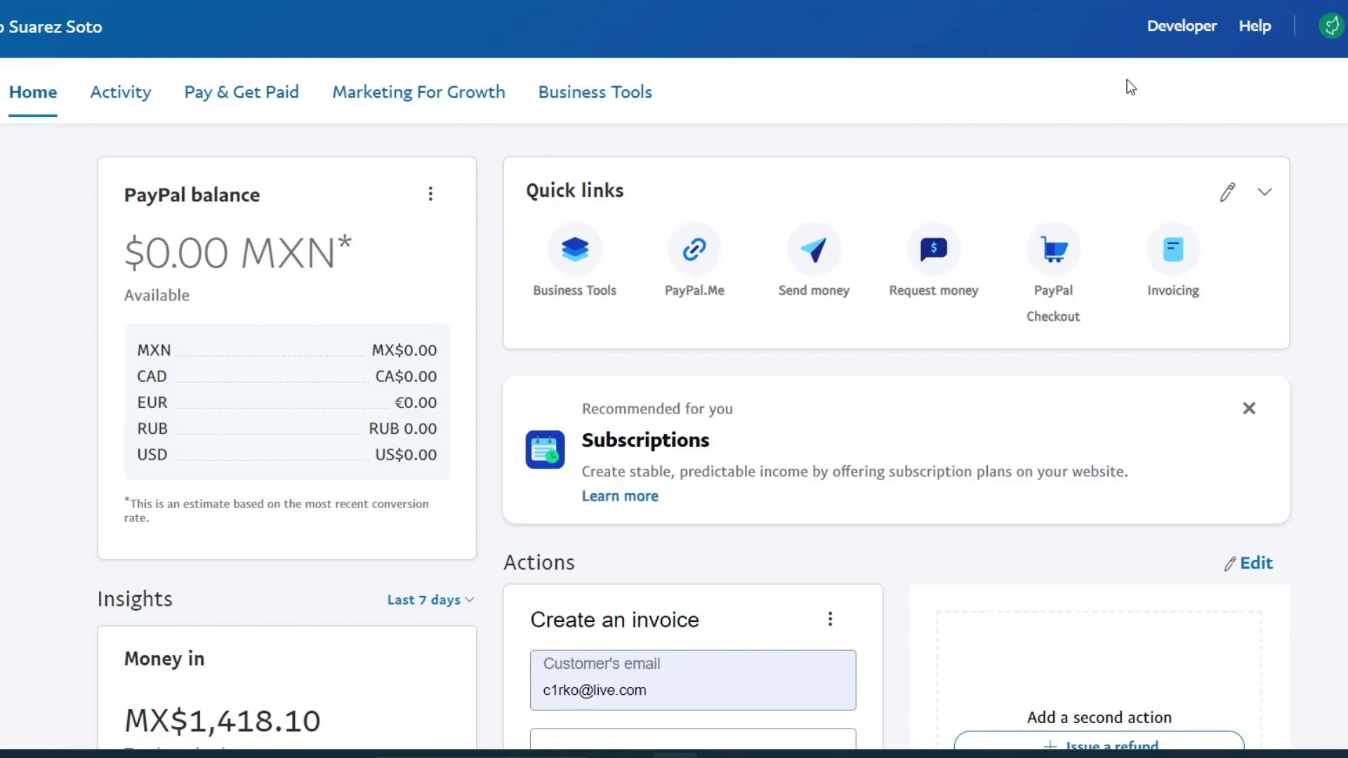
# Step: Go to PayPal Account Settings and open the Update page for API access
pyautogui.click(1331, 25)
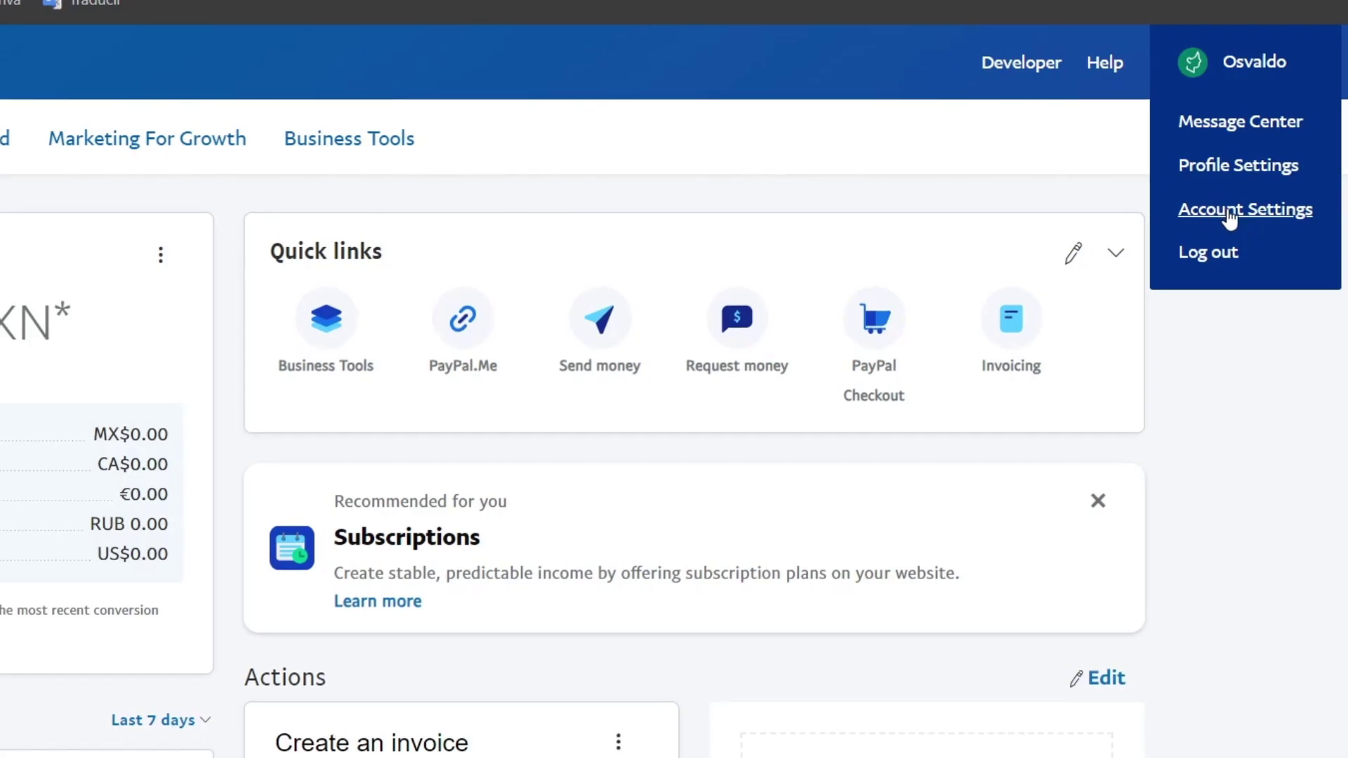
pyautogui.click(1285, 214)
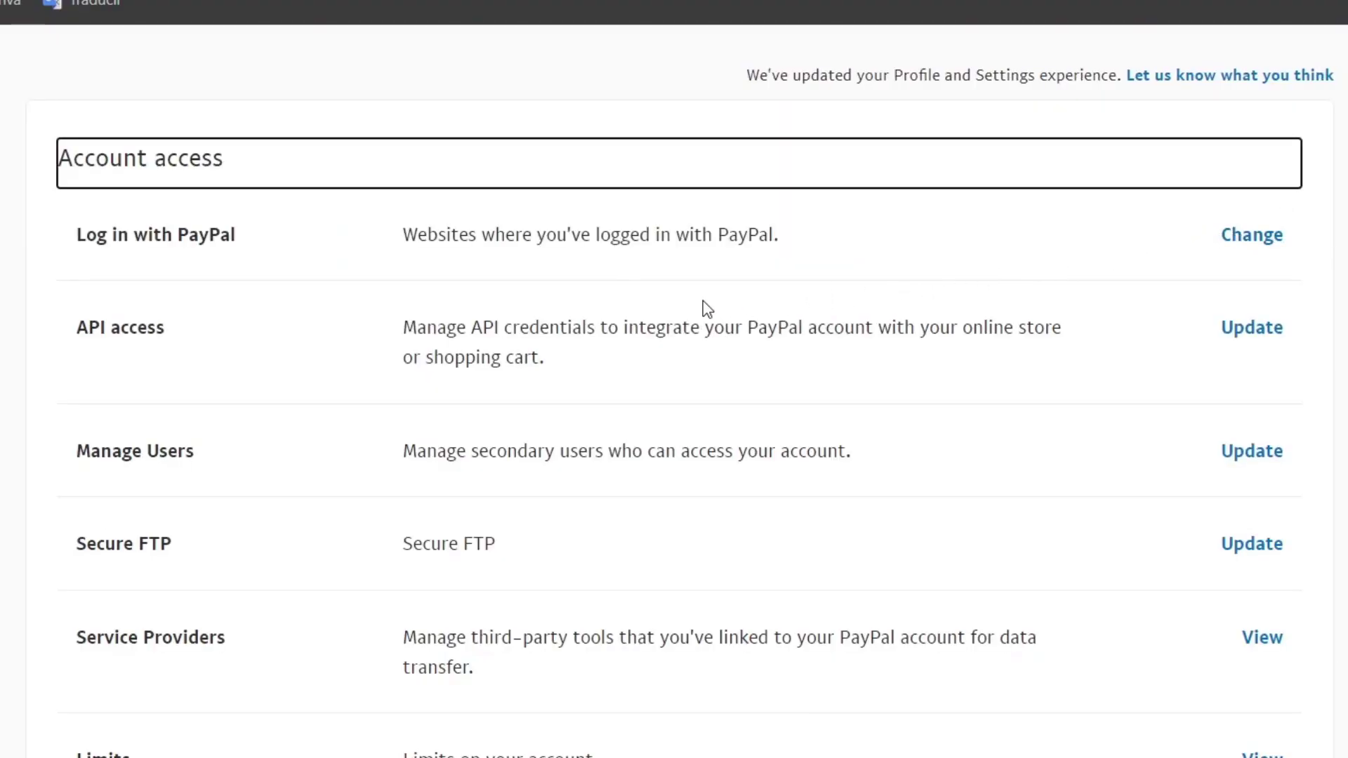
pyautogui.scroll(2, 191, 309)
pyautogui.moveTo(191, 309); pyautogui.dragTo(156, 330)
pyautogui.moveTo(102, 477); pyautogui.dragTo(301, 491)
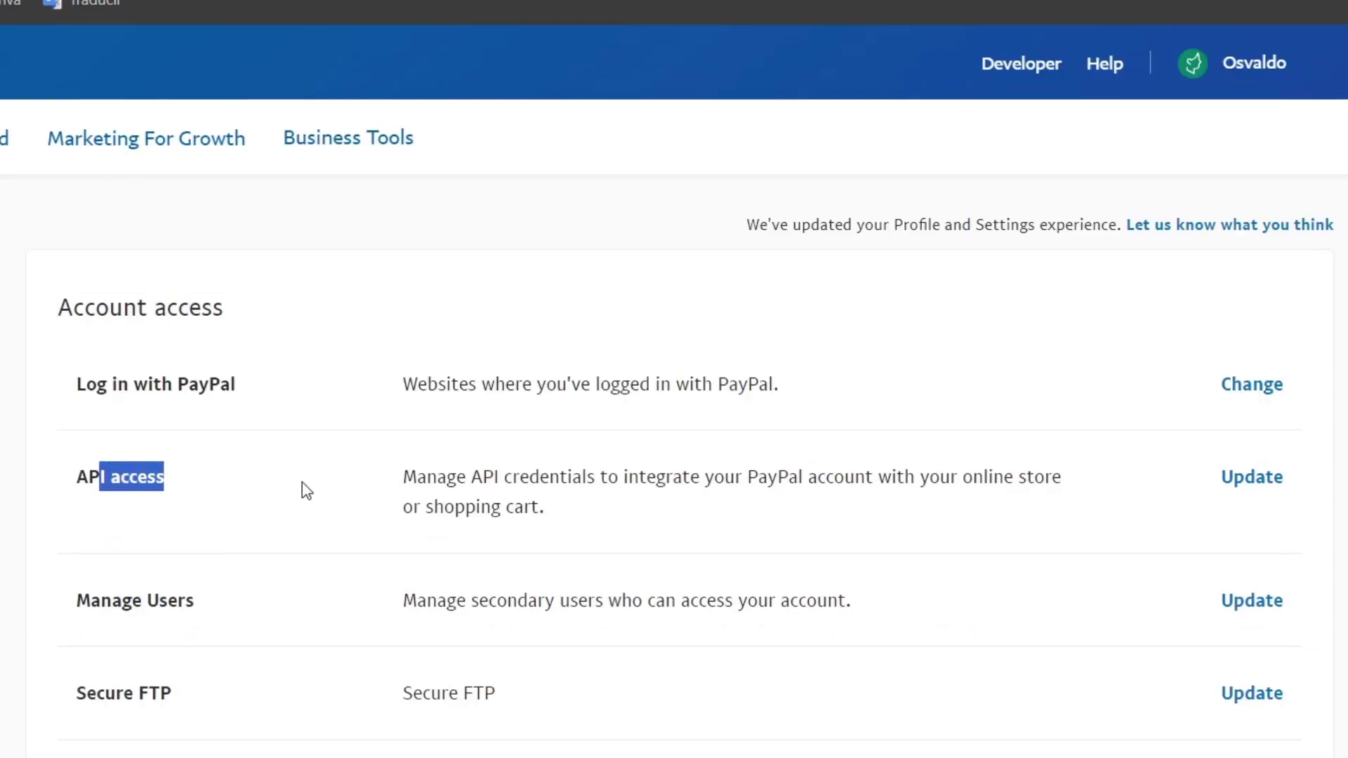
pyautogui.click(1272, 495)
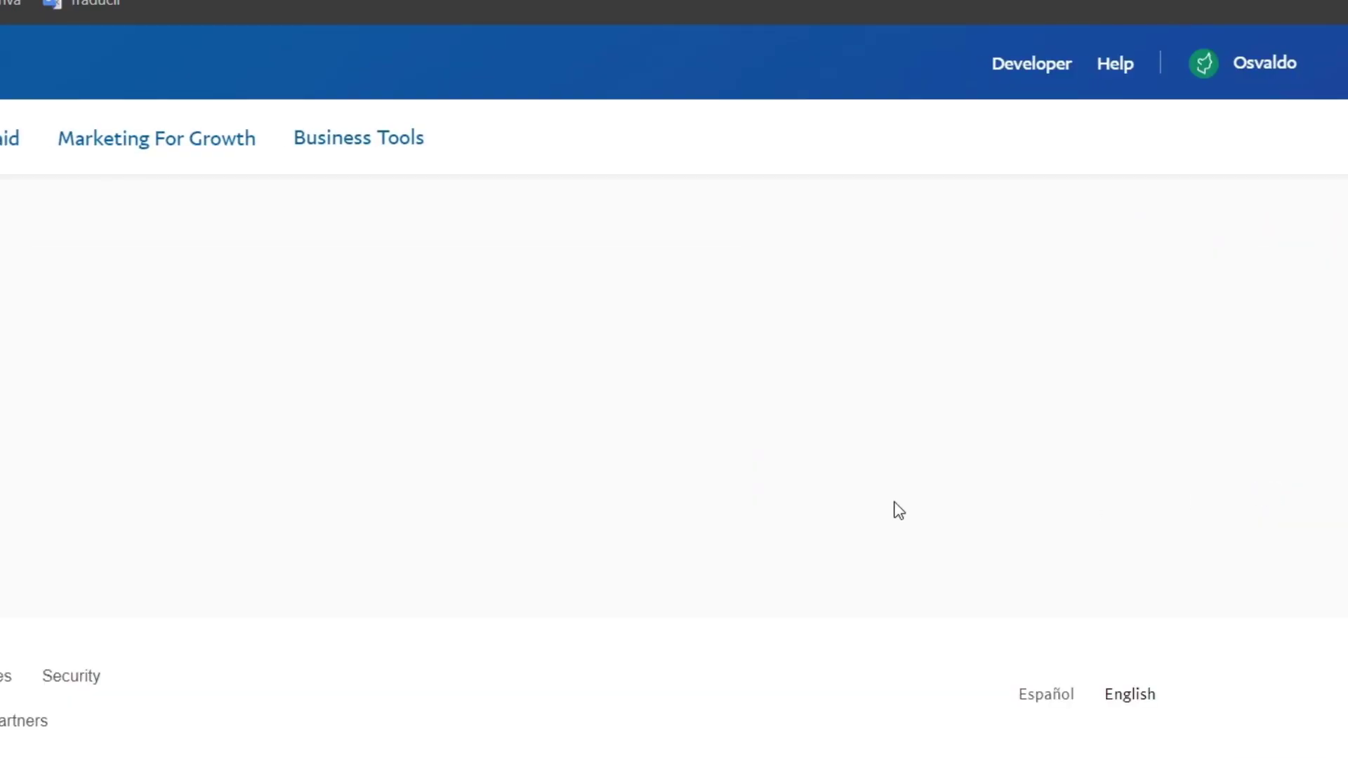
pyautogui.scroll(-4, 466, 452)
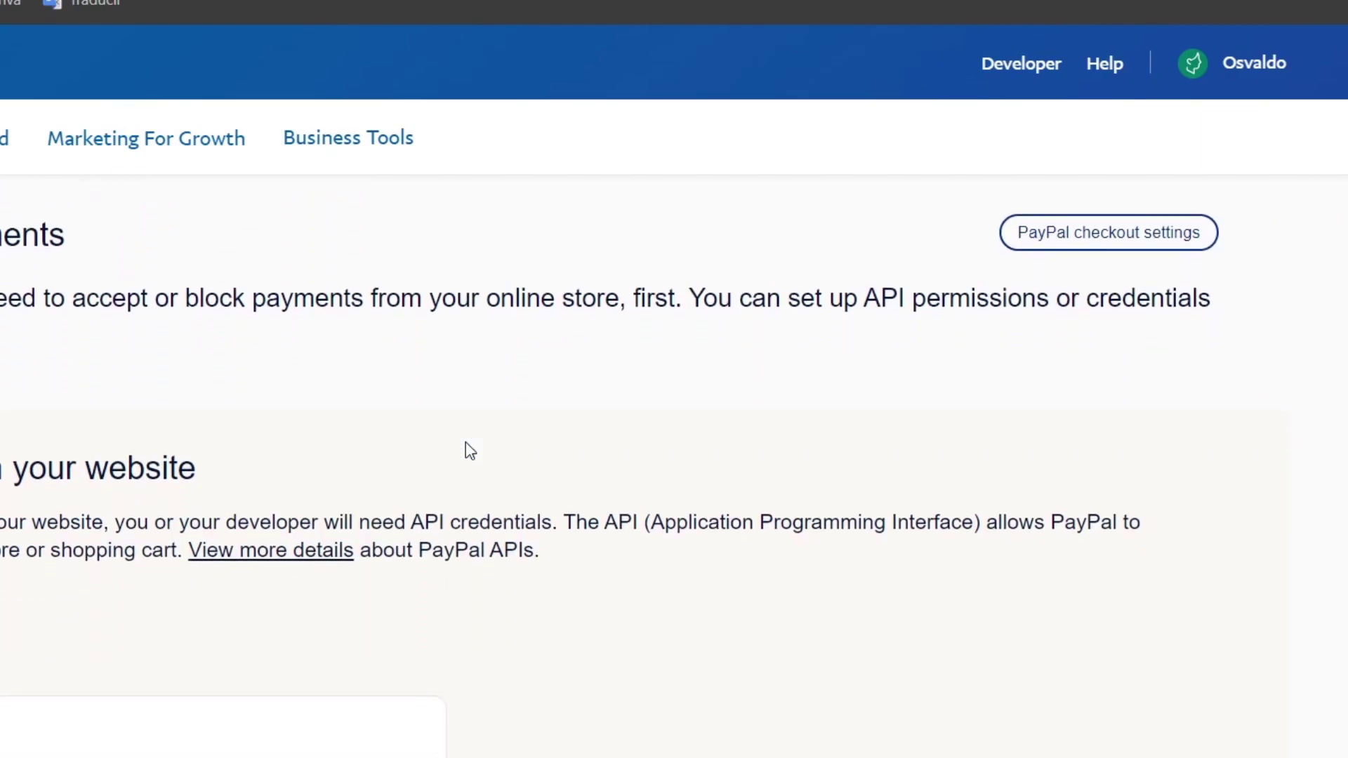
pyautogui.scroll(4, 465, 444)
# Step: In PayPal checkout settings, submit 'Accept PayPal payments before API permissions' as the chosen option
pyautogui.click(1106, 406)
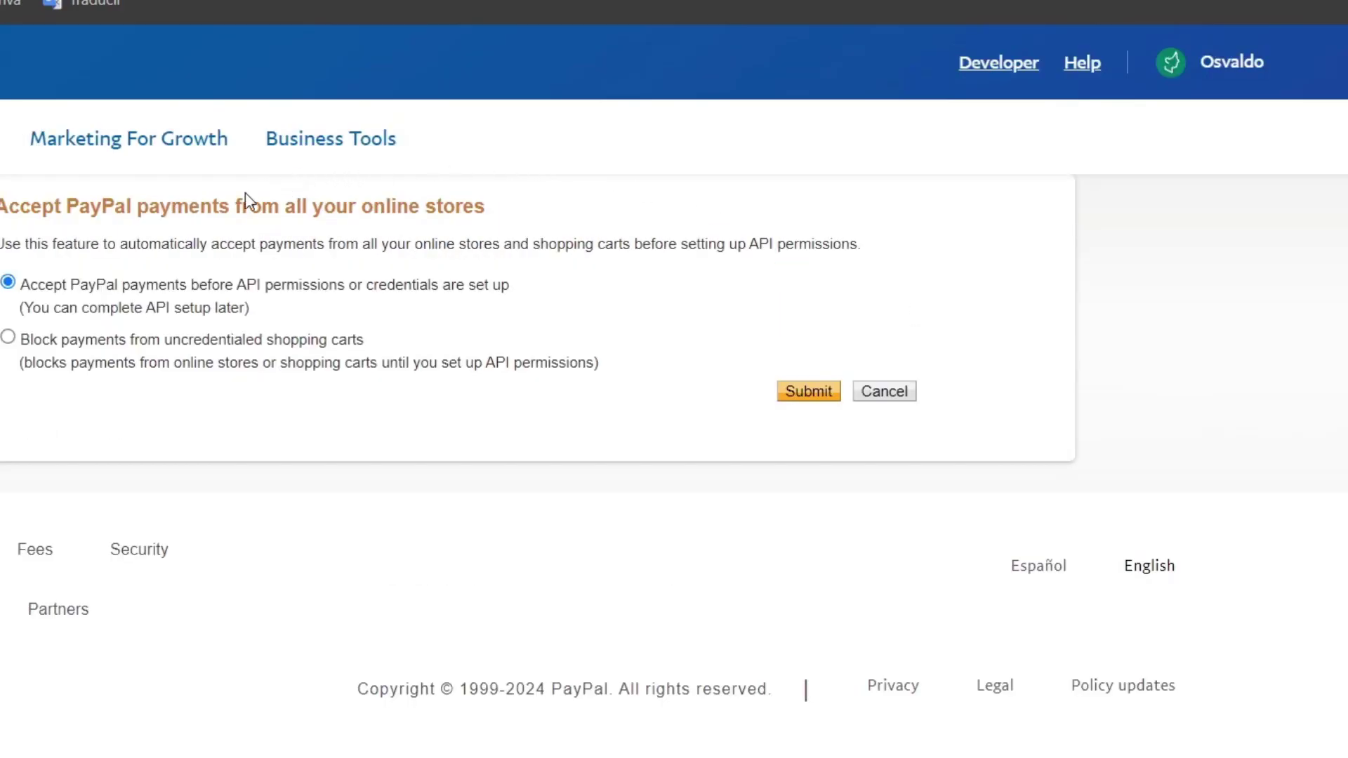
pyautogui.moveTo(188, 206); pyautogui.dragTo(521, 214)
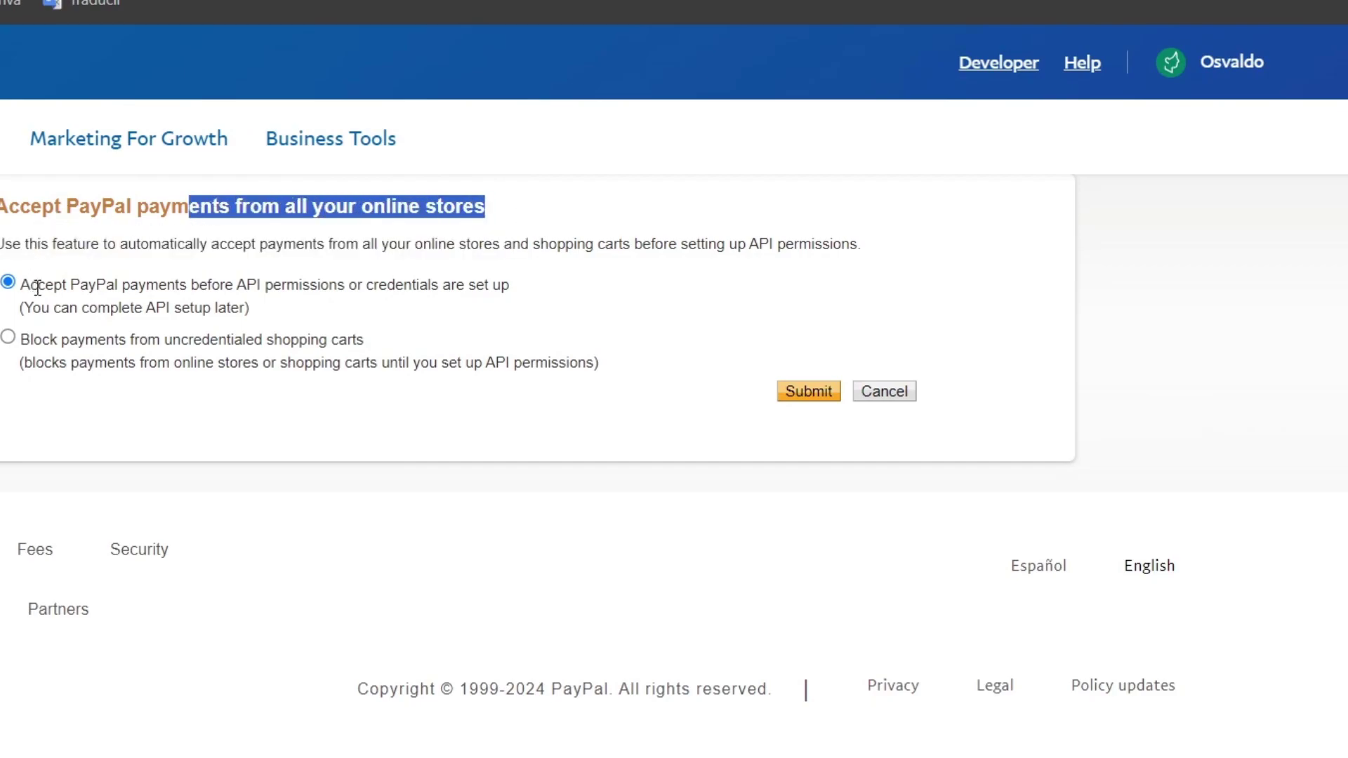
pyautogui.moveTo(37, 287); pyautogui.dragTo(514, 300)
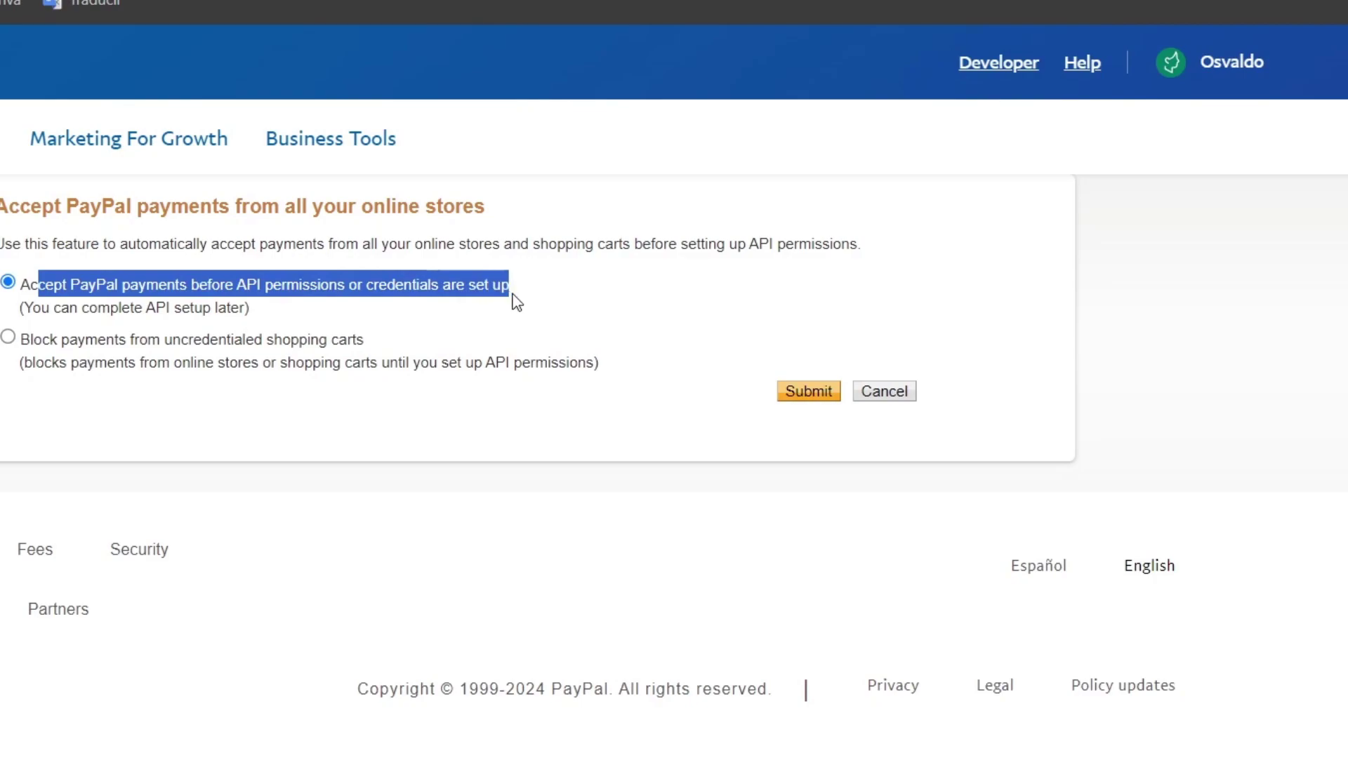
pyautogui.click(445, 324)
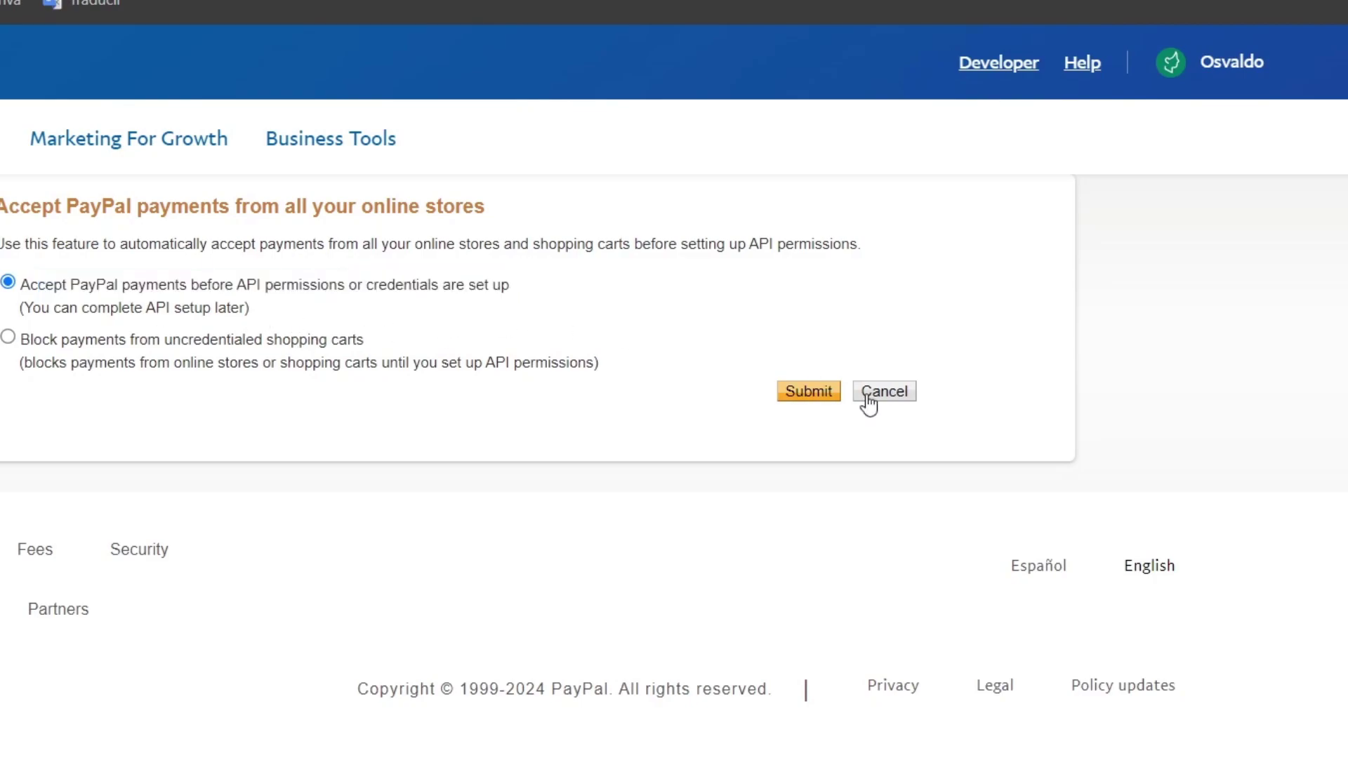
pyautogui.click(816, 393)
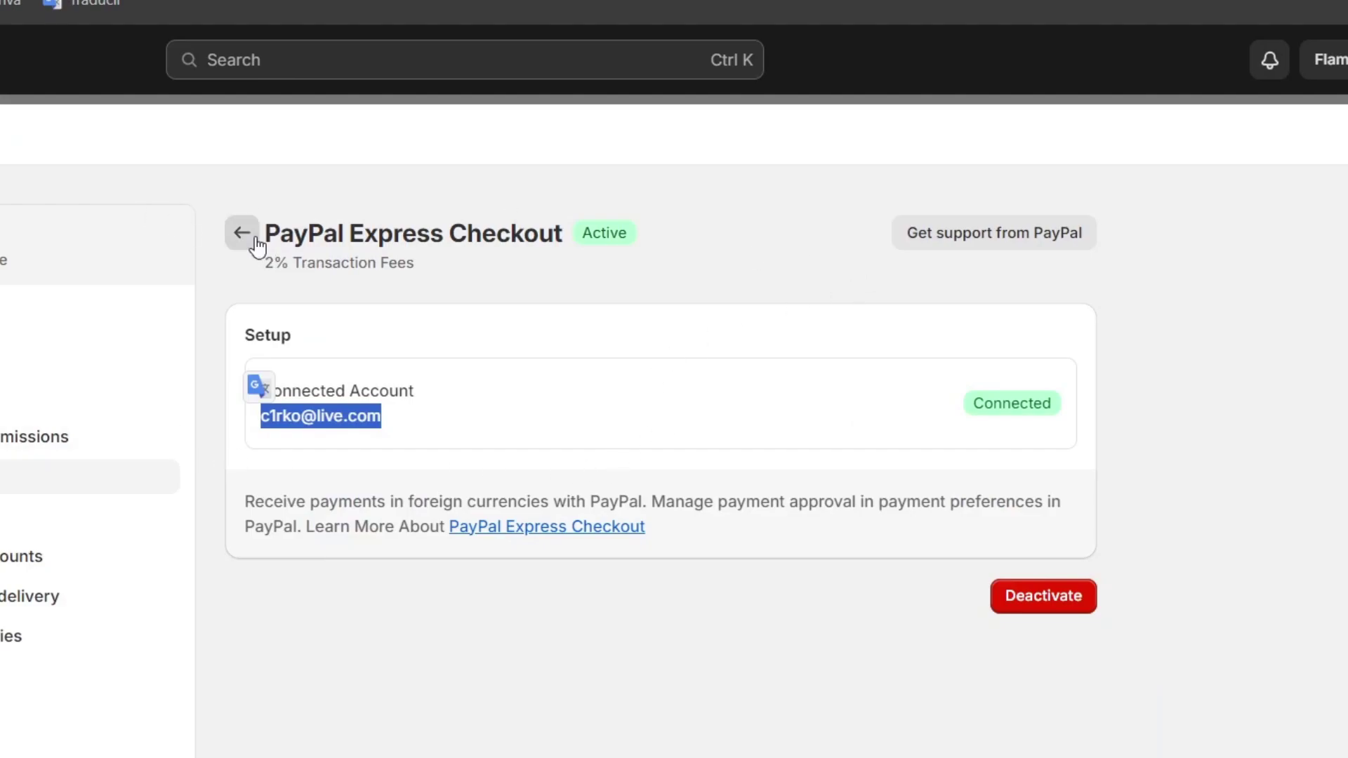
# Step: Step back to Payments and forward to PayPal Express Checkout, which shows Active with a 2% fee
pyautogui.hotkey('alt', 'Left')
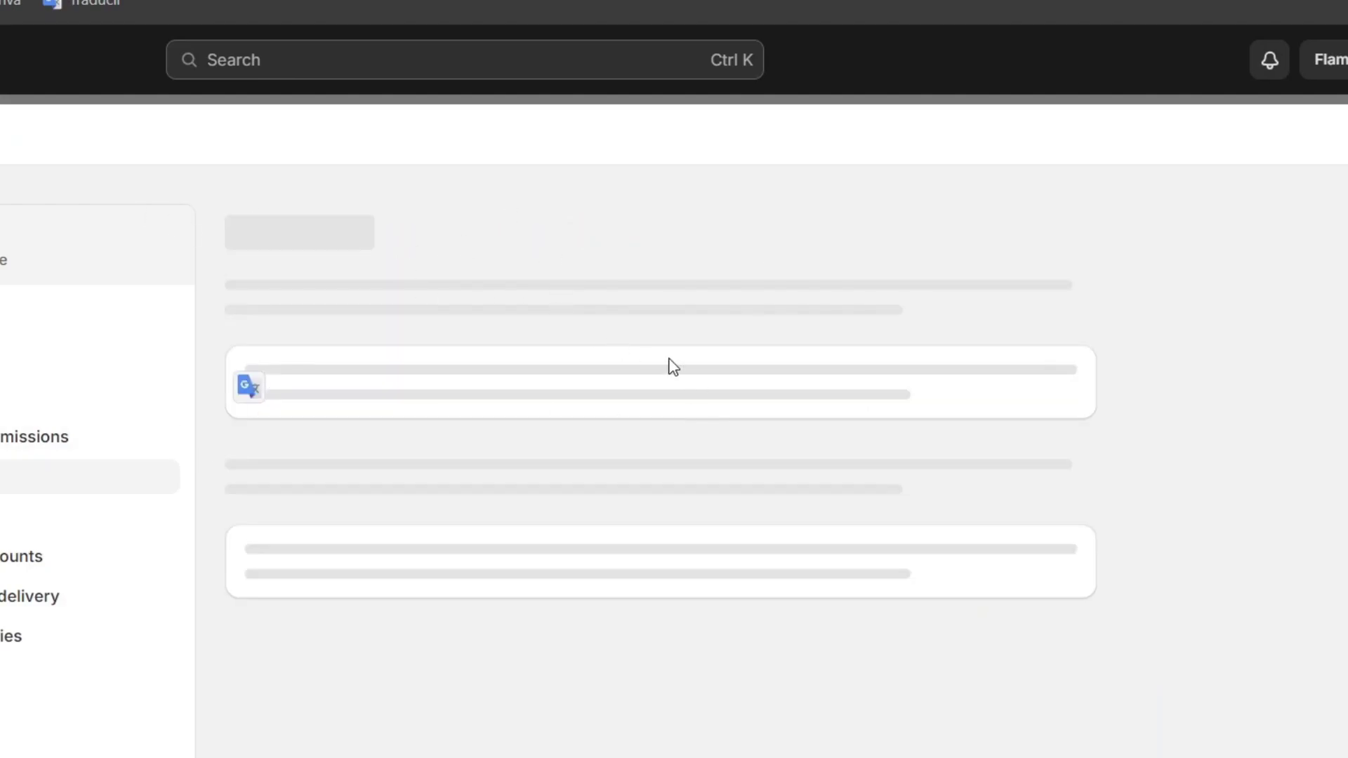
pyautogui.hotkey('alt', 'Right')
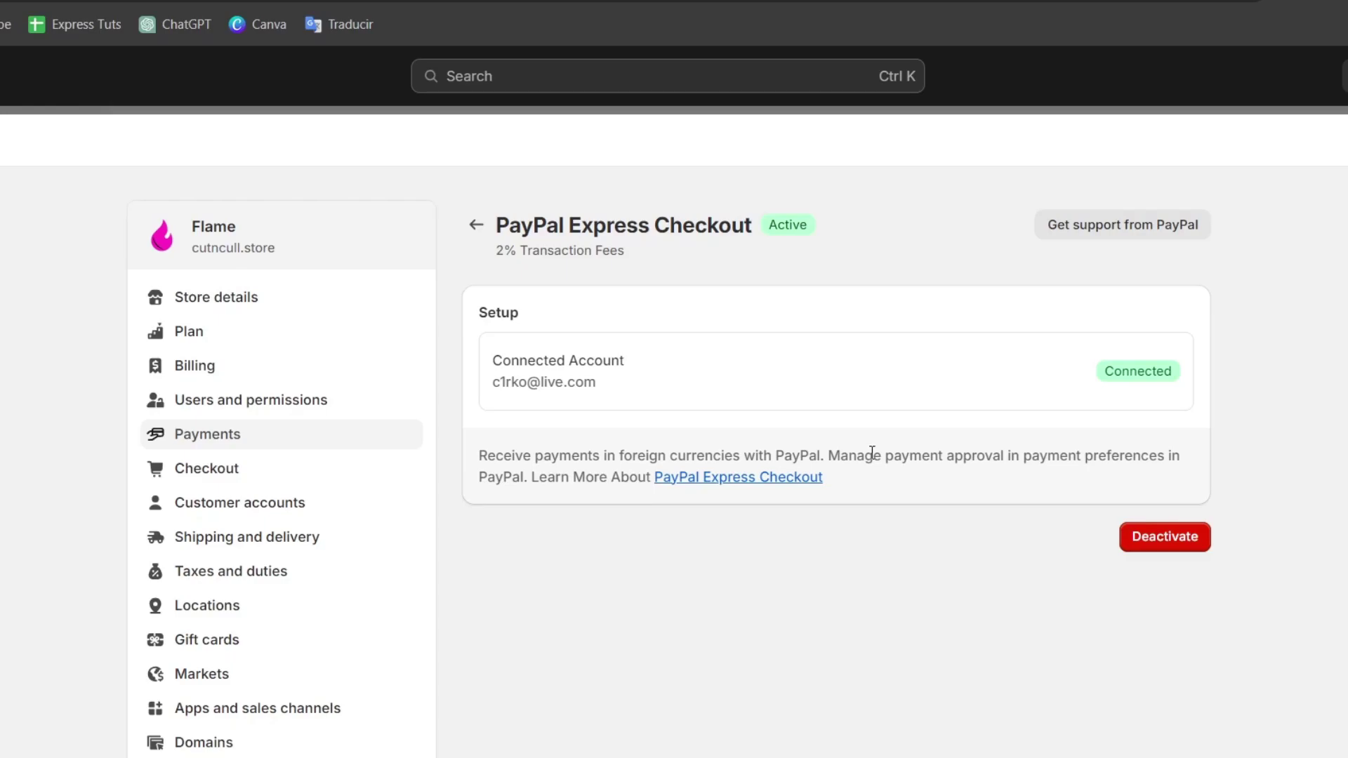
# Step: View order #1001 in Orders, then reopen Payments and the PayPal Express Checkout settings
pyautogui.press('Escape')
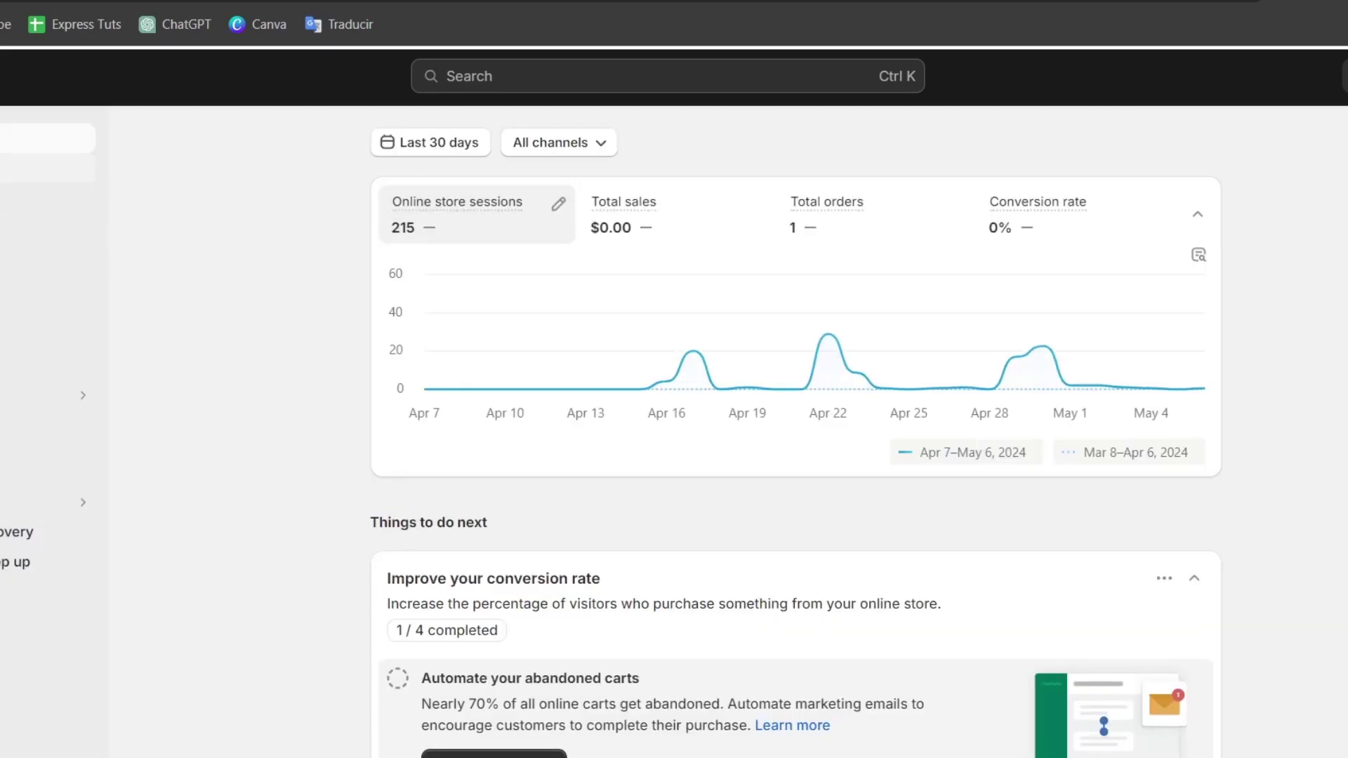
pyautogui.click(6, 169)
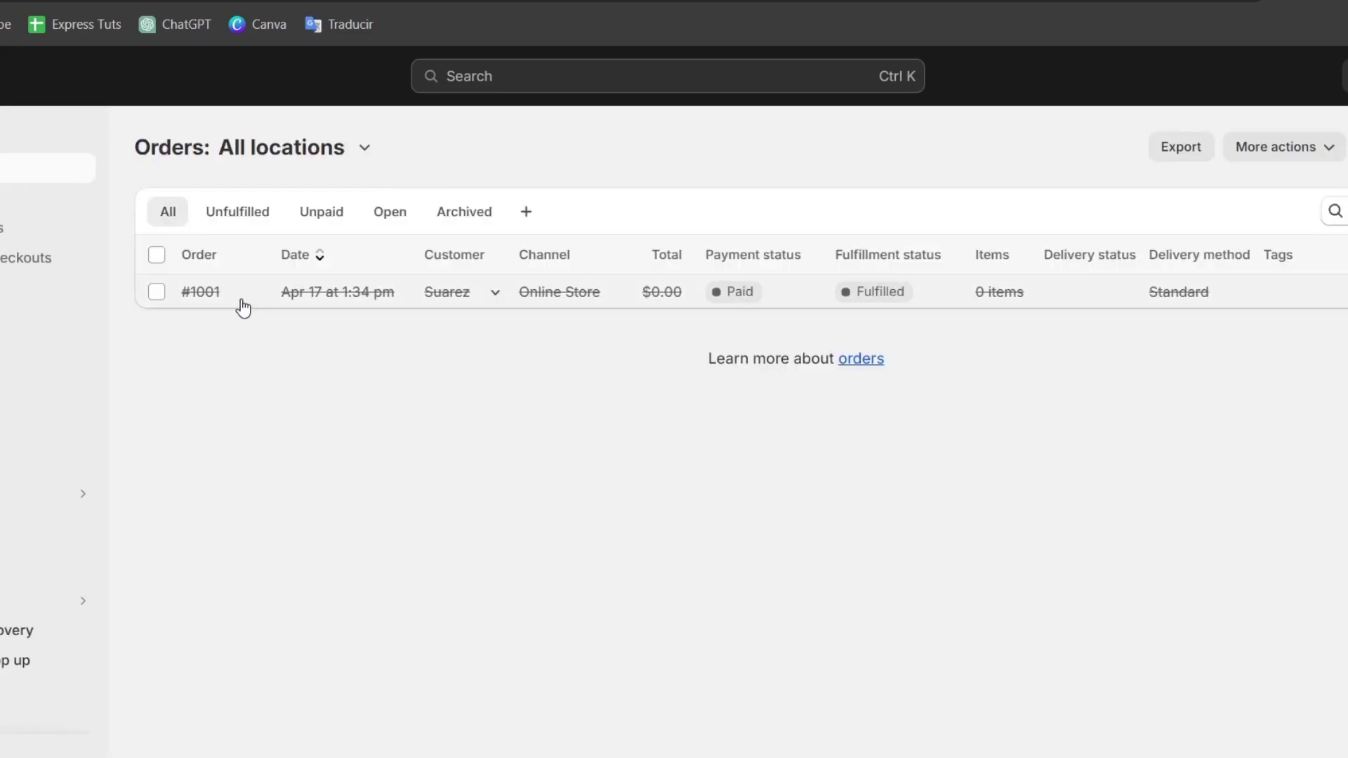
pyautogui.click(242, 300)
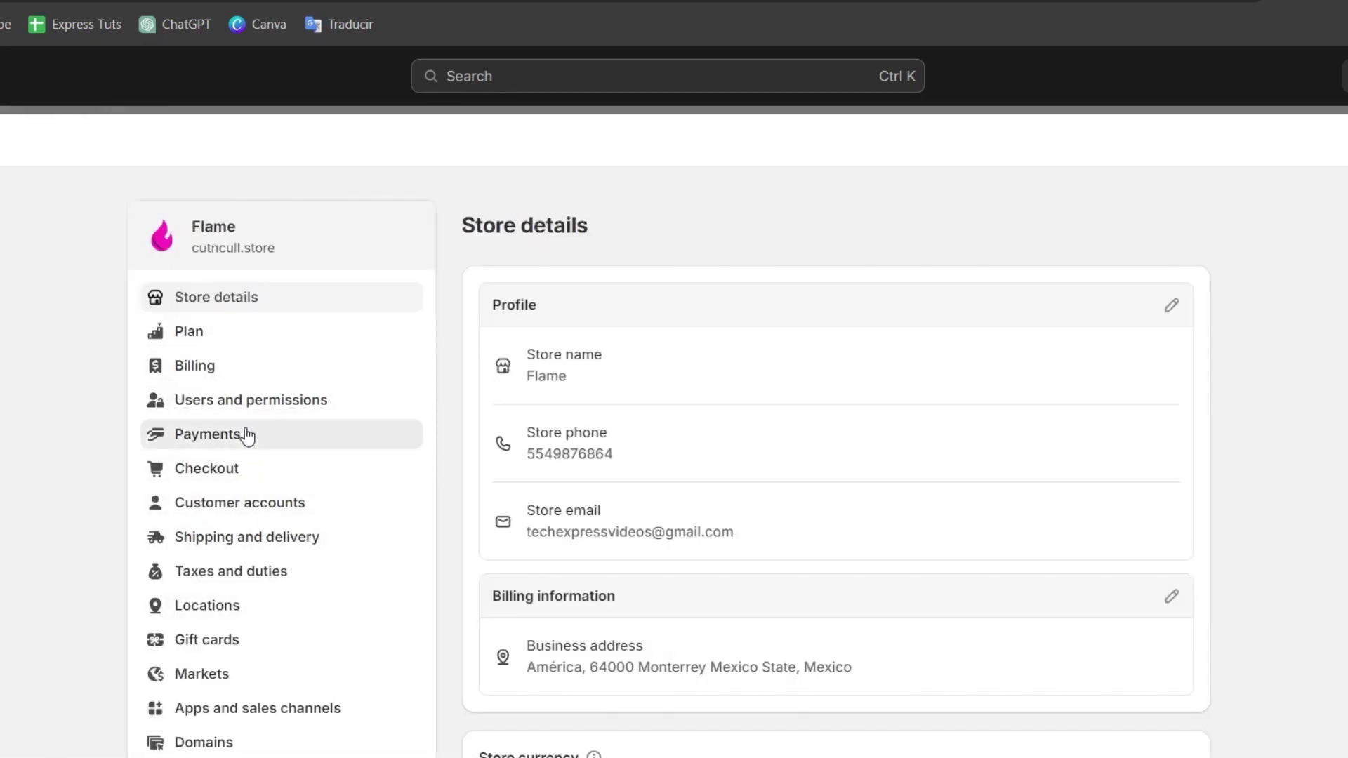
pyautogui.click(246, 435)
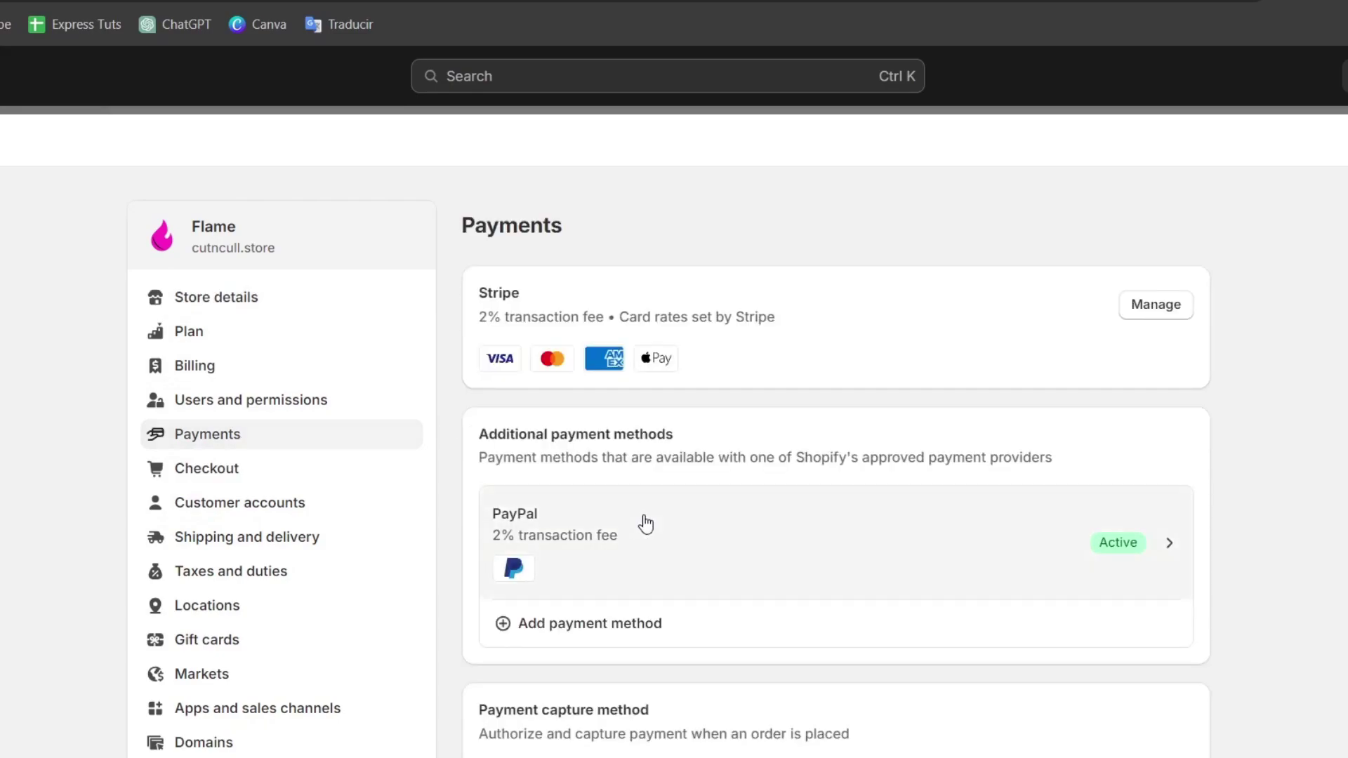
pyautogui.click(645, 524)
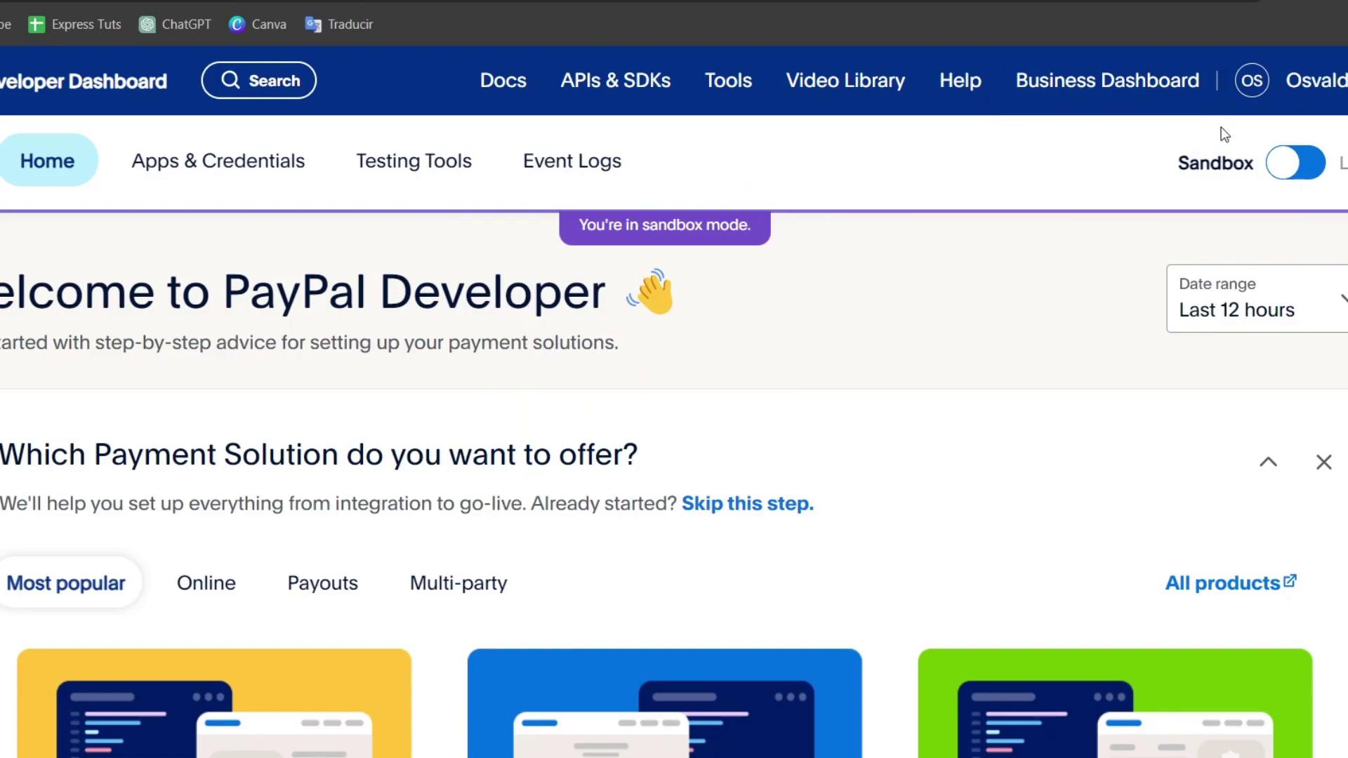
# Step: In sandbox mode, open the Integrate Standard Checkout guide and advance to Step 2, Add Sandbox Credentials
pyautogui.moveTo(1190, 163); pyautogui.dragTo(1262, 172)
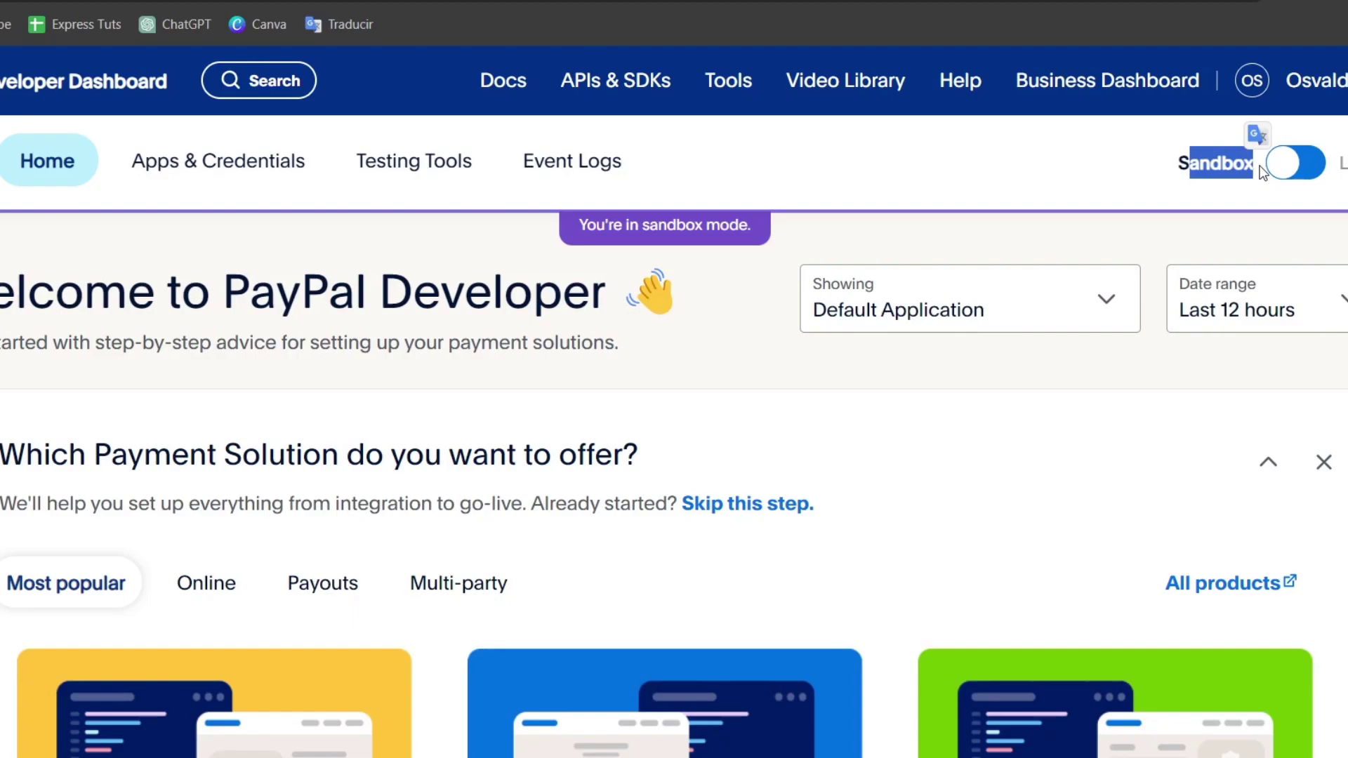
pyautogui.scroll(-5, 937, 390)
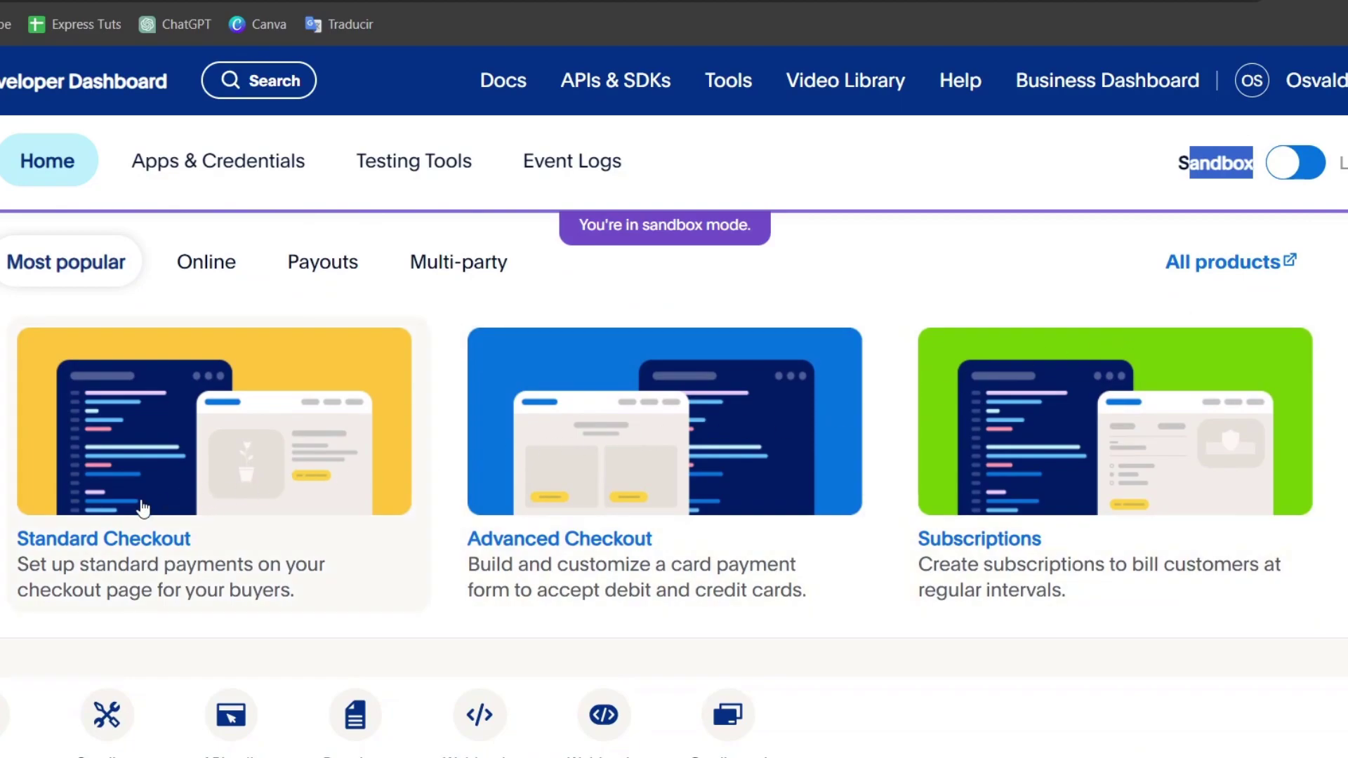
pyautogui.click(307, 499)
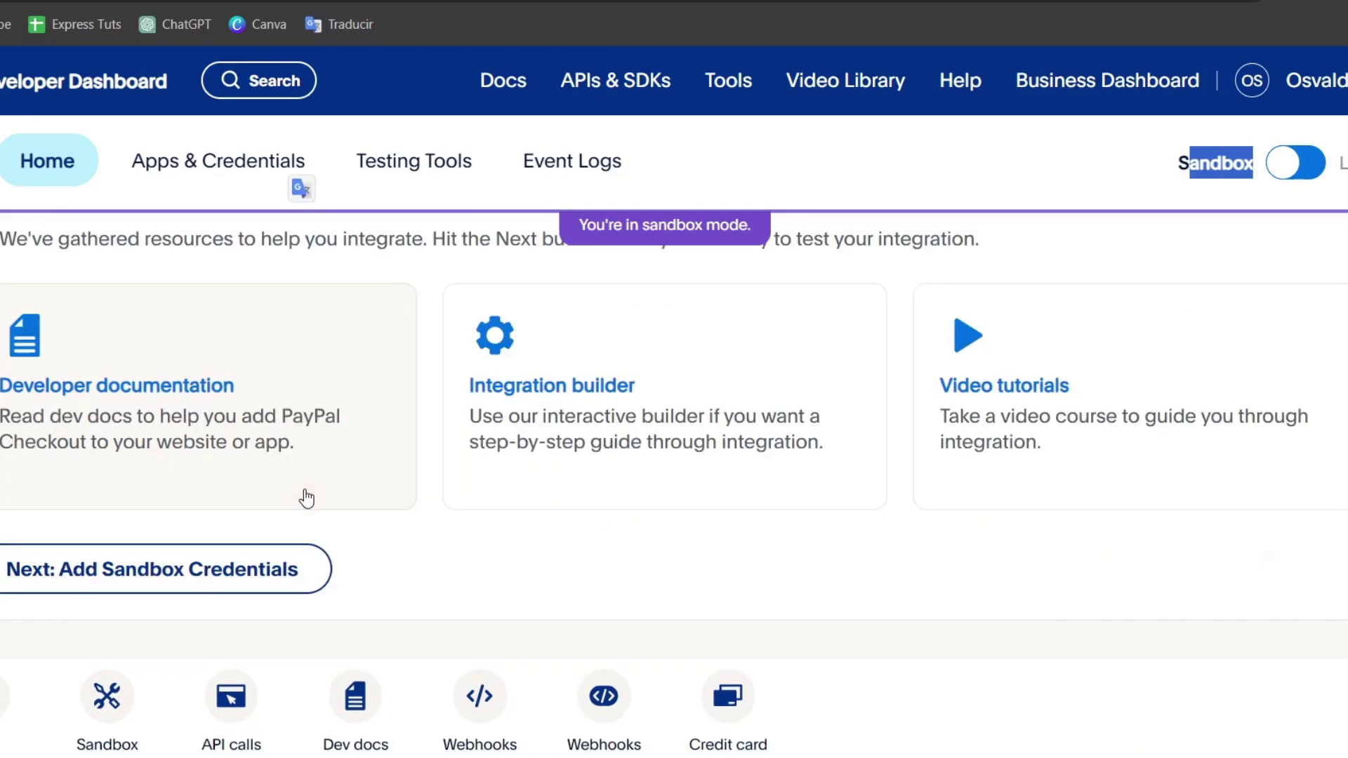
pyautogui.scroll(3, 452, 531)
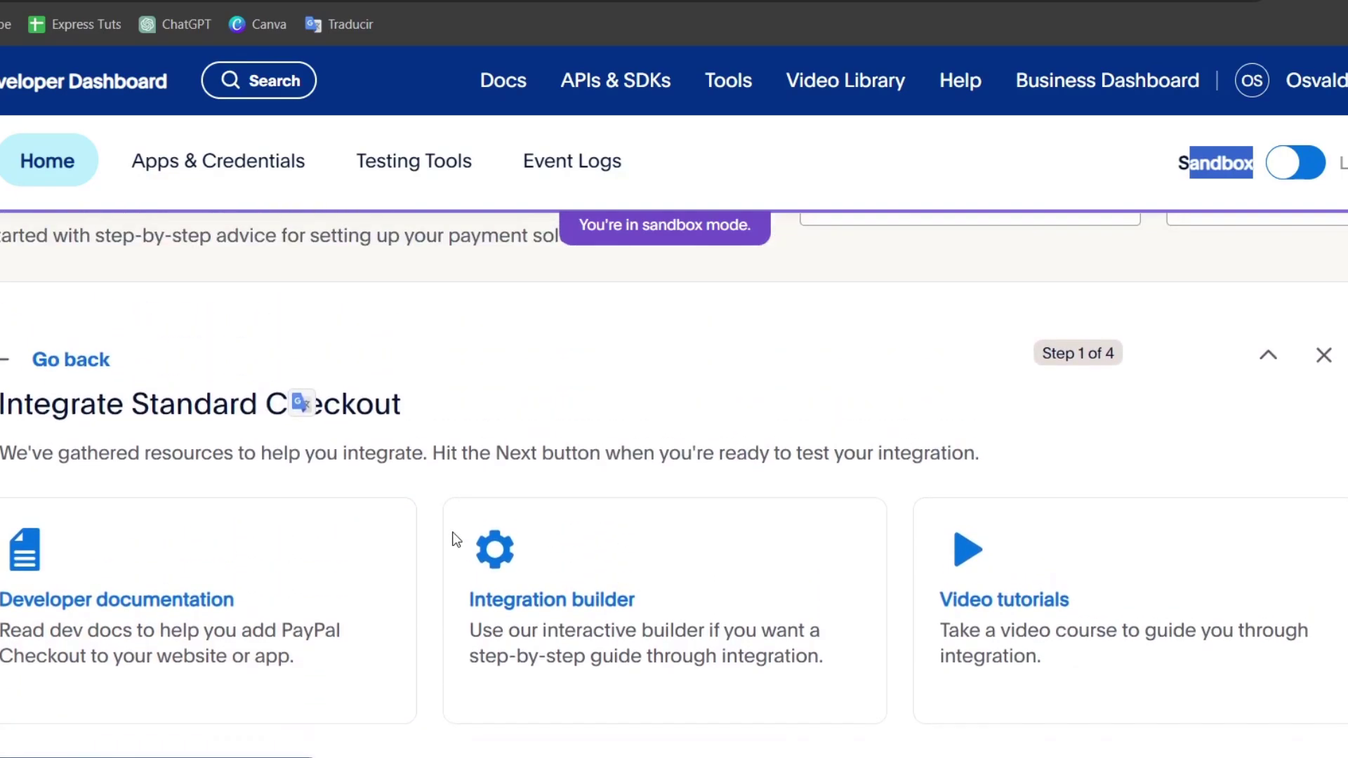
pyautogui.click(300, 402)
pyautogui.scroll(-2, 374, 387)
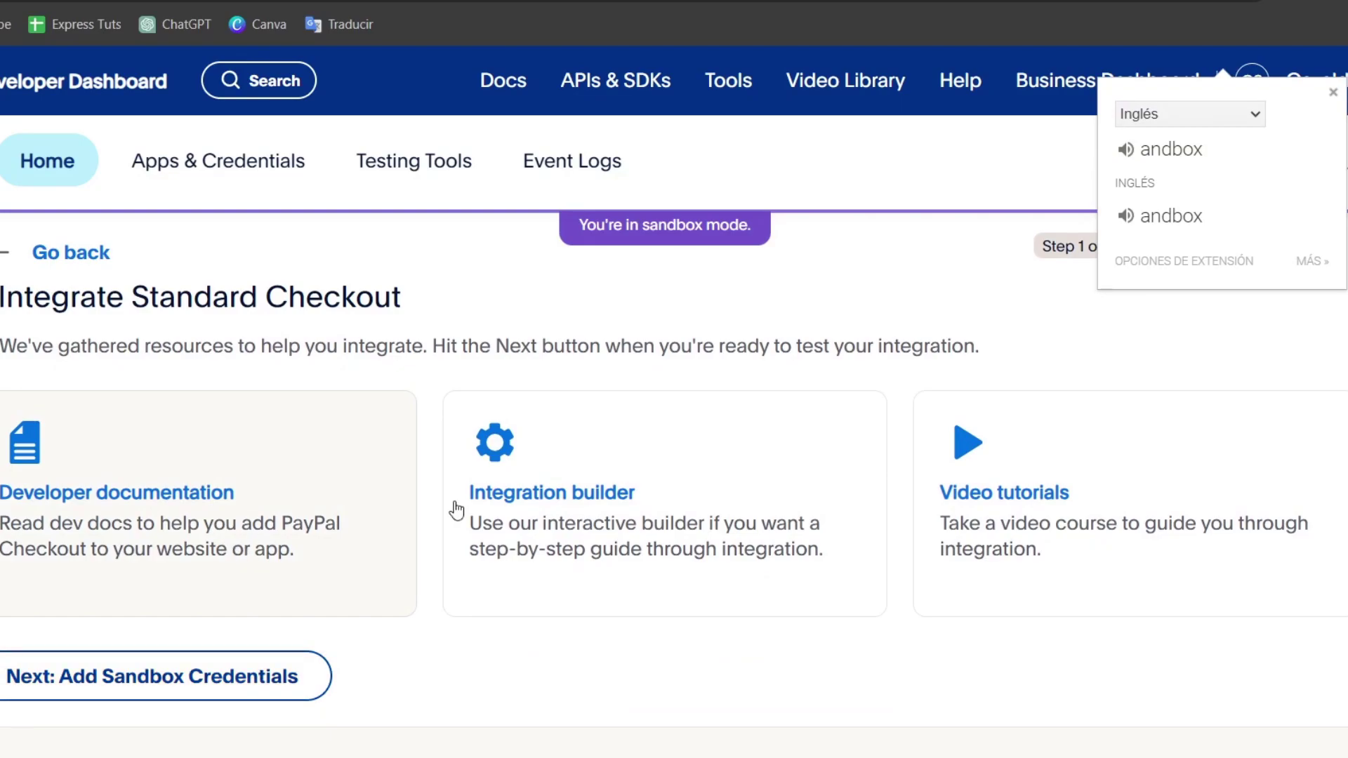
pyautogui.click(229, 677)
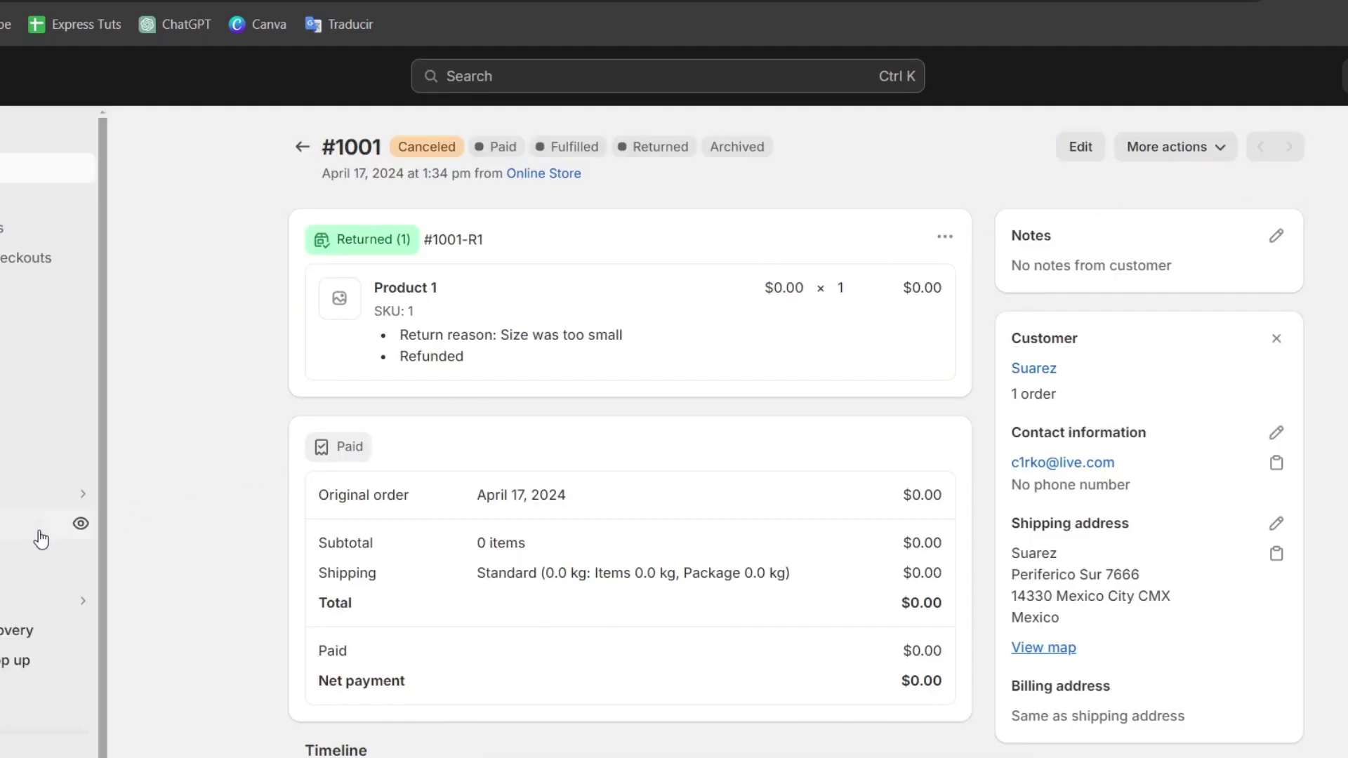
# Step: Open the live online storefront and scroll down to the Trendy Casual Sneaker
pyautogui.click(39, 538)
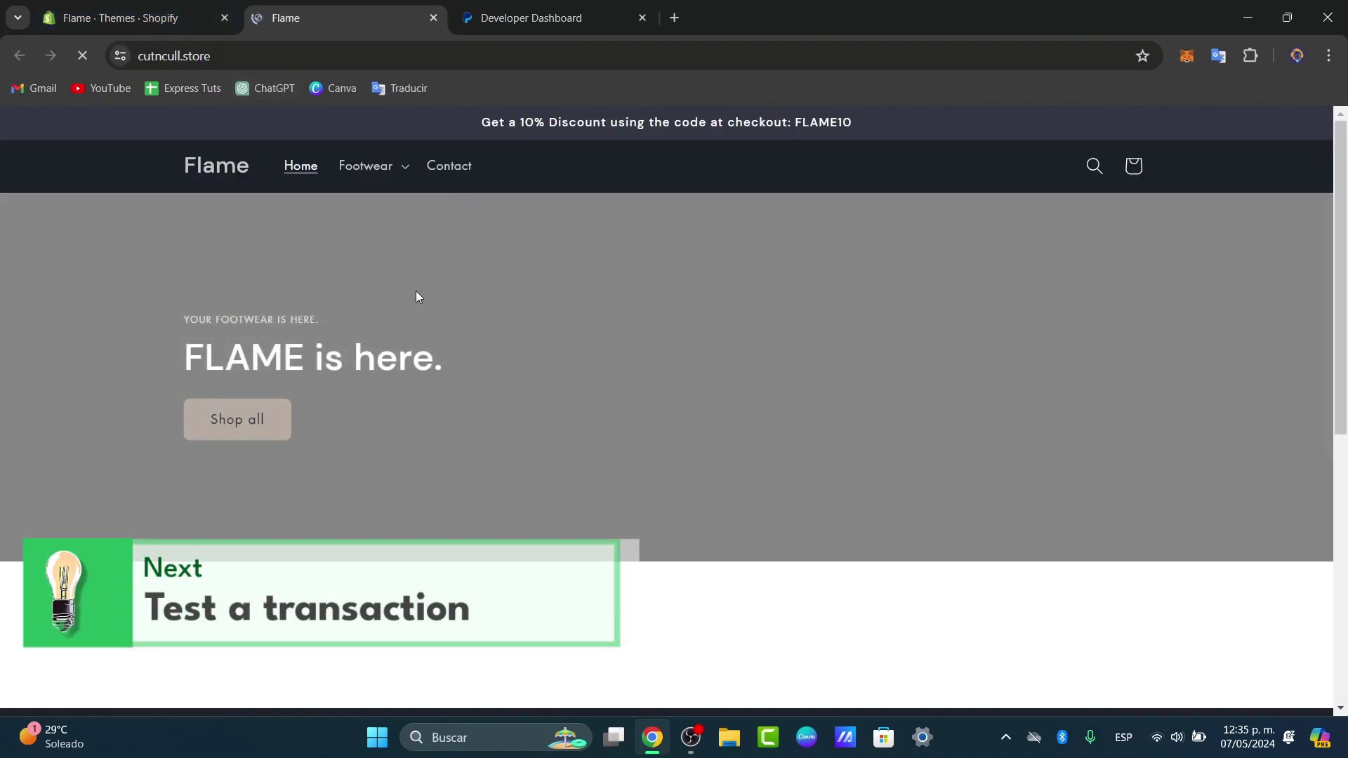
pyautogui.scroll(-4, 839, 469)
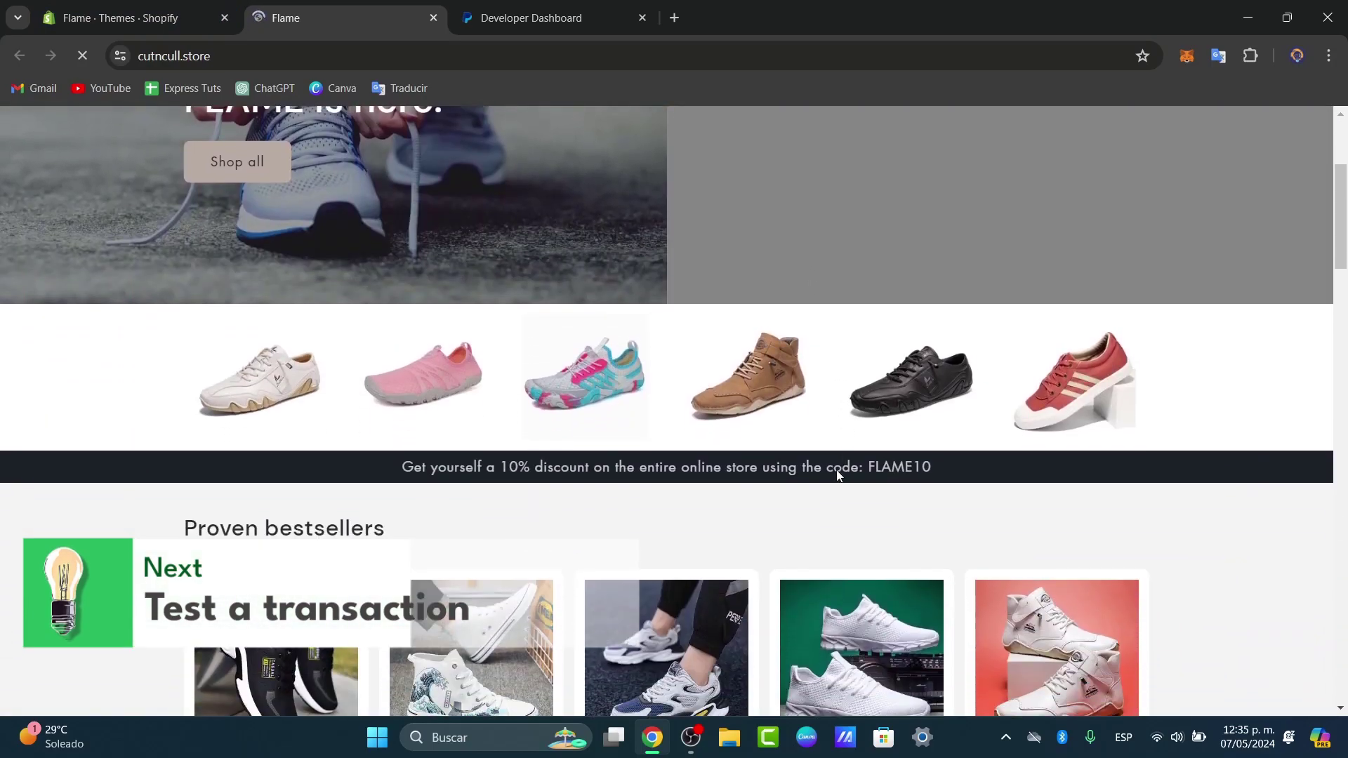
pyautogui.scroll(-3, 840, 476)
pyautogui.scroll(-1, 722, 590)
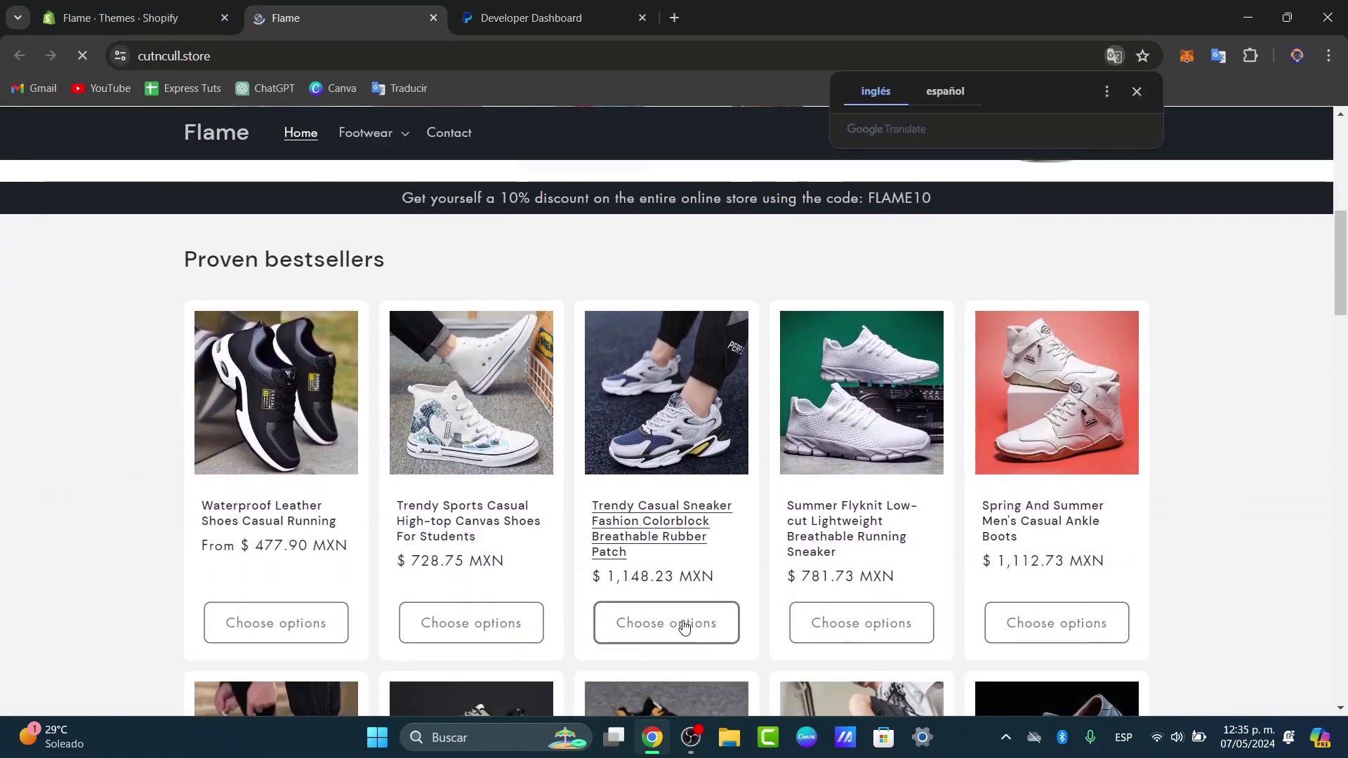
# Step: Add one White And Black, size 41 sneaker to the cart and view the cart
pyautogui.click(684, 627)
pyautogui.scroll(-6, 723, 372)
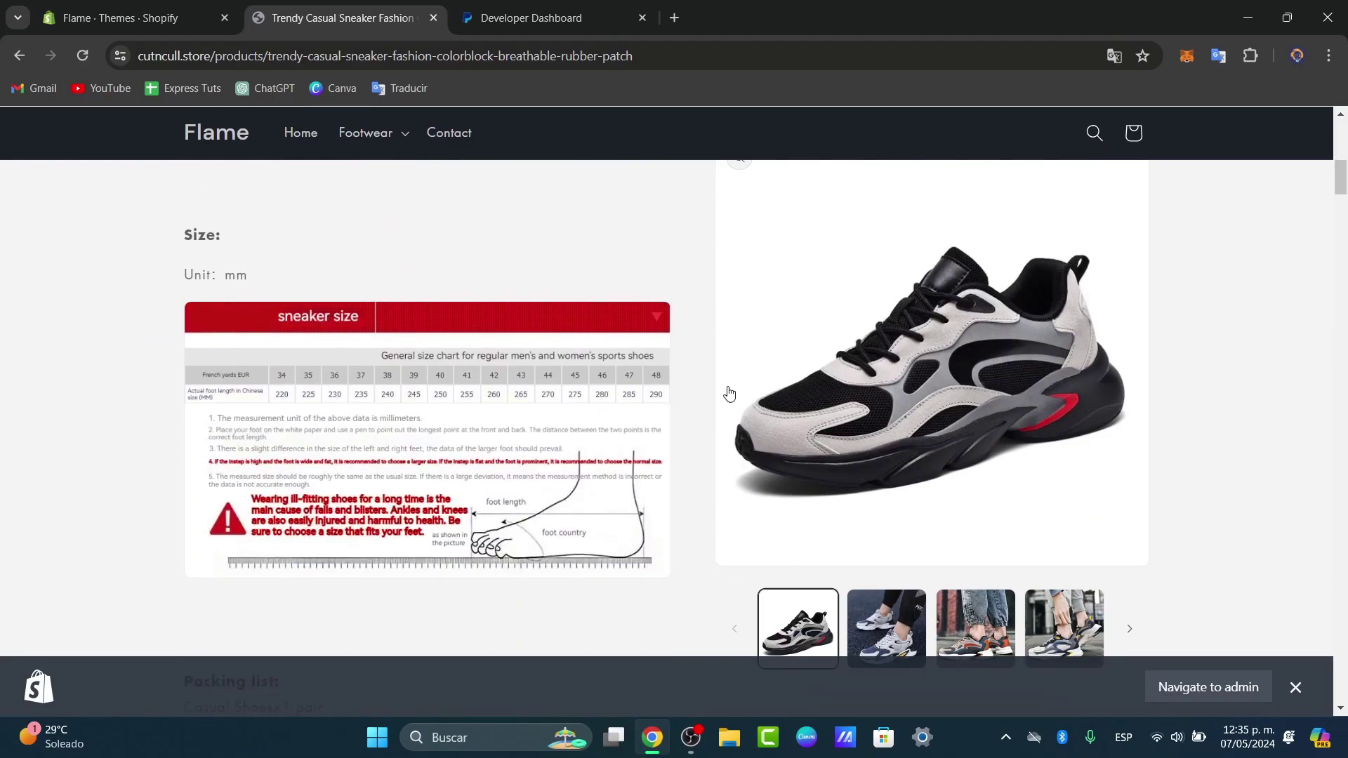
pyautogui.scroll(6, 729, 393)
pyautogui.scroll(-2, 1194, 667)
pyautogui.click(1295, 688)
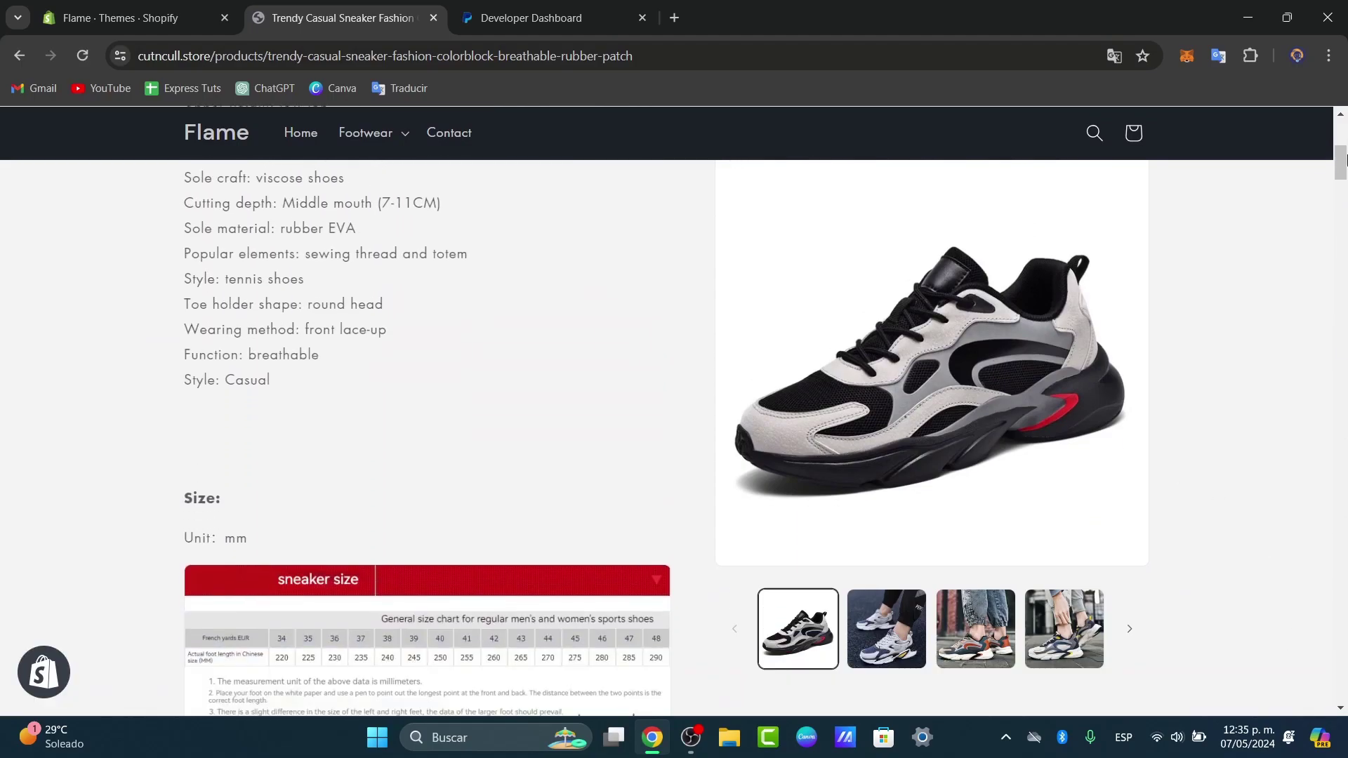
pyautogui.moveTo(1341, 160); pyautogui.dragTo(1342, 600)
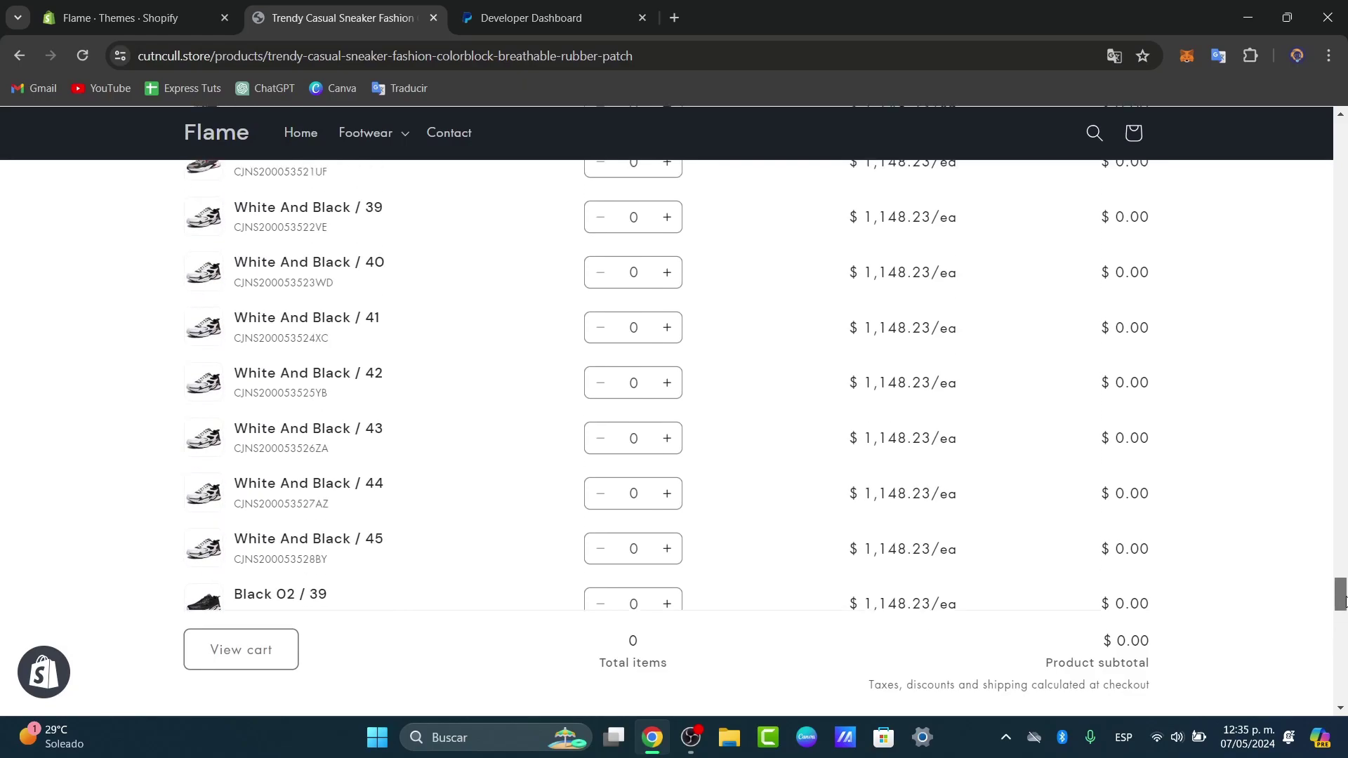
pyautogui.click(680, 342)
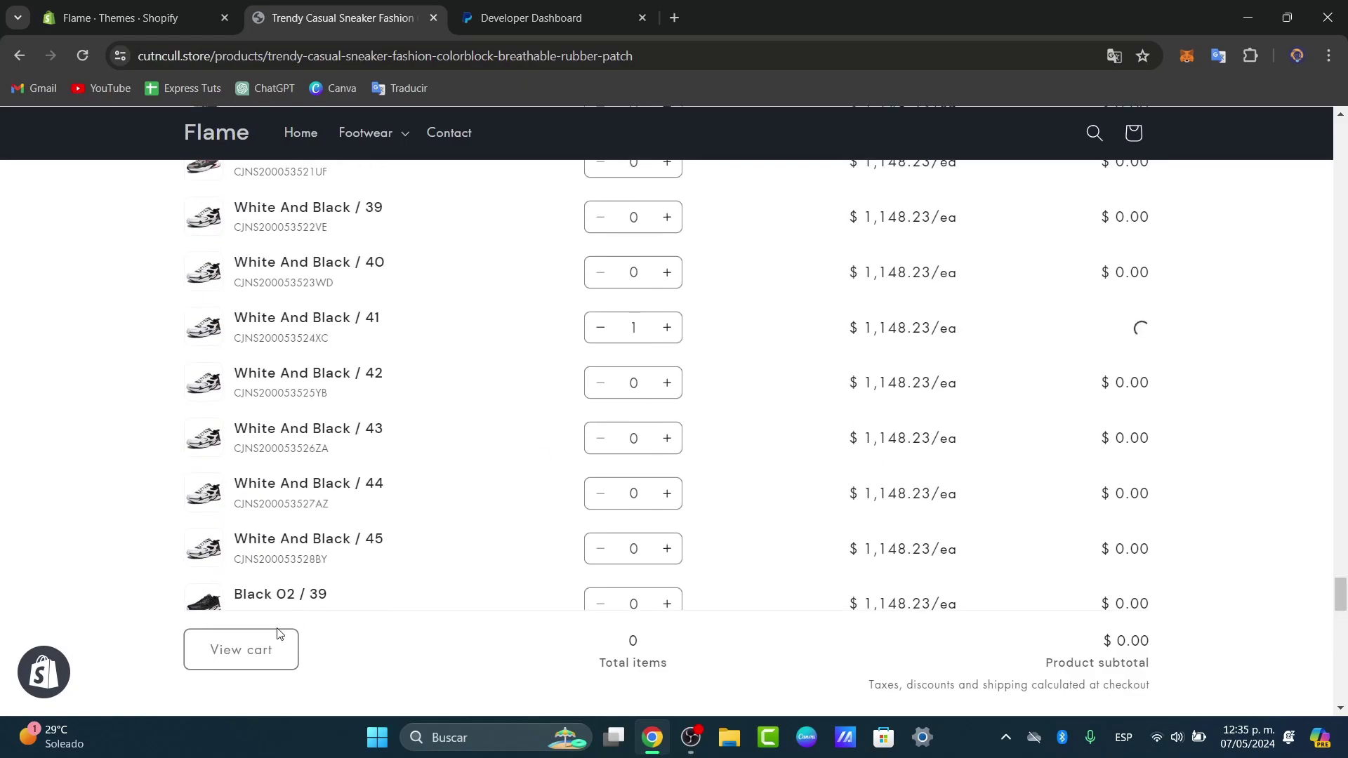
pyautogui.click(262, 647)
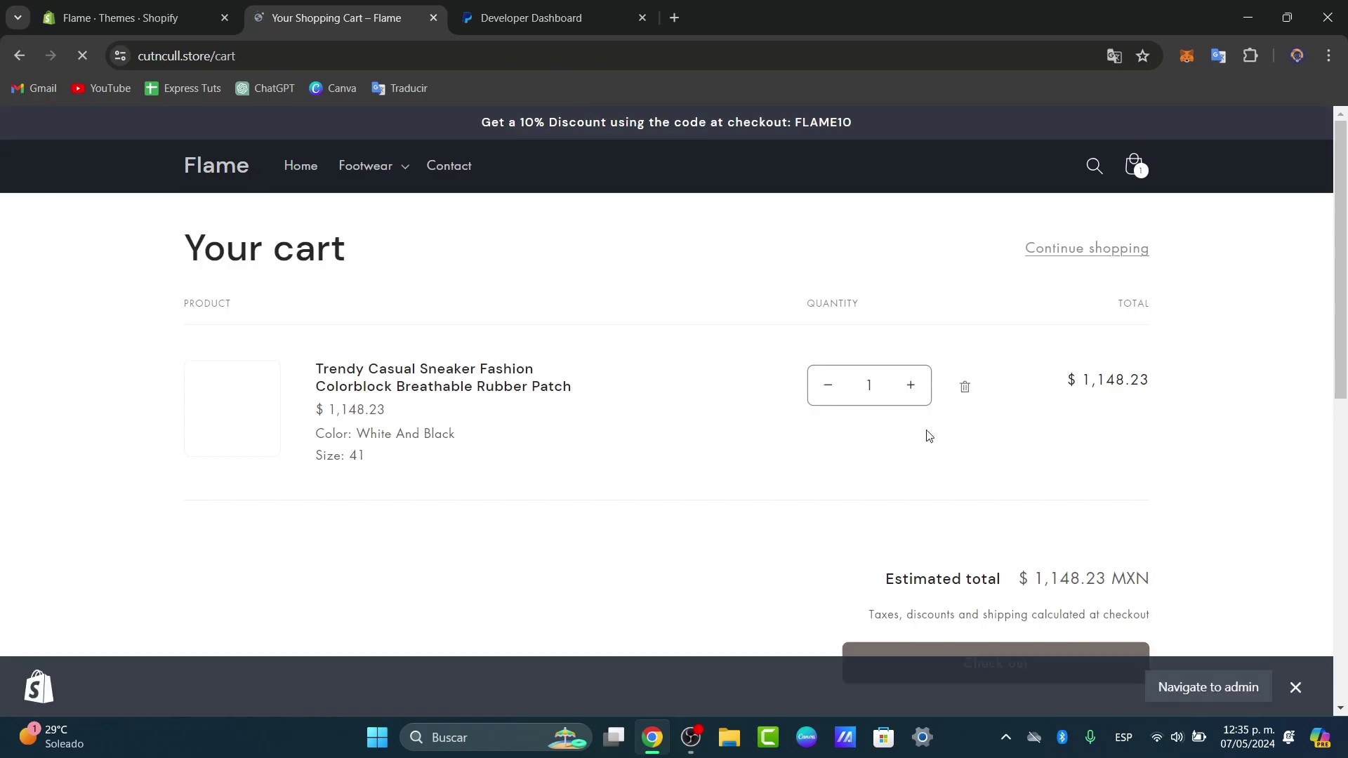
# Step: Attempt PayPal checkout from the cart, dismiss the seller login error, and close the cart tab
pyautogui.scroll(-1, 1174, 516)
pyautogui.scroll(-1, 1176, 520)
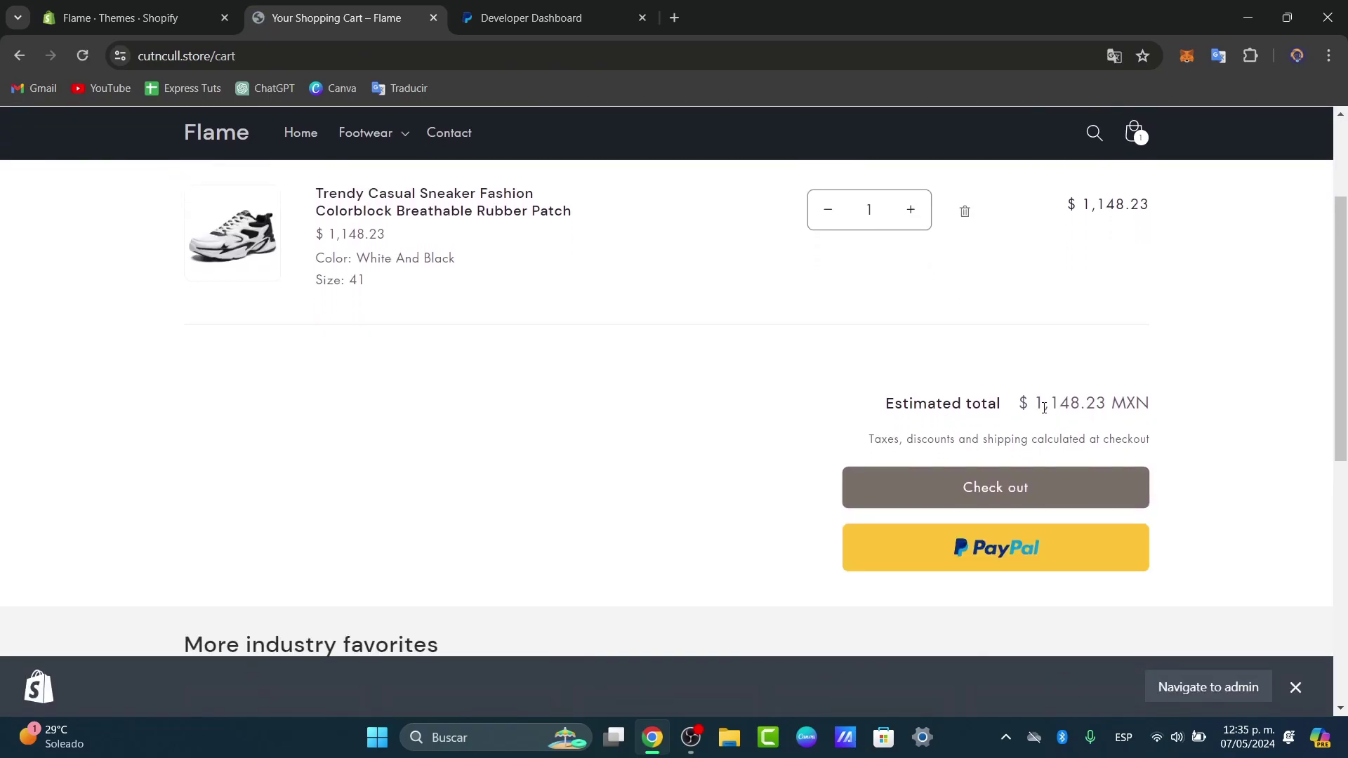
pyautogui.moveTo(1043, 407); pyautogui.dragTo(1098, 410)
pyautogui.click(1064, 566)
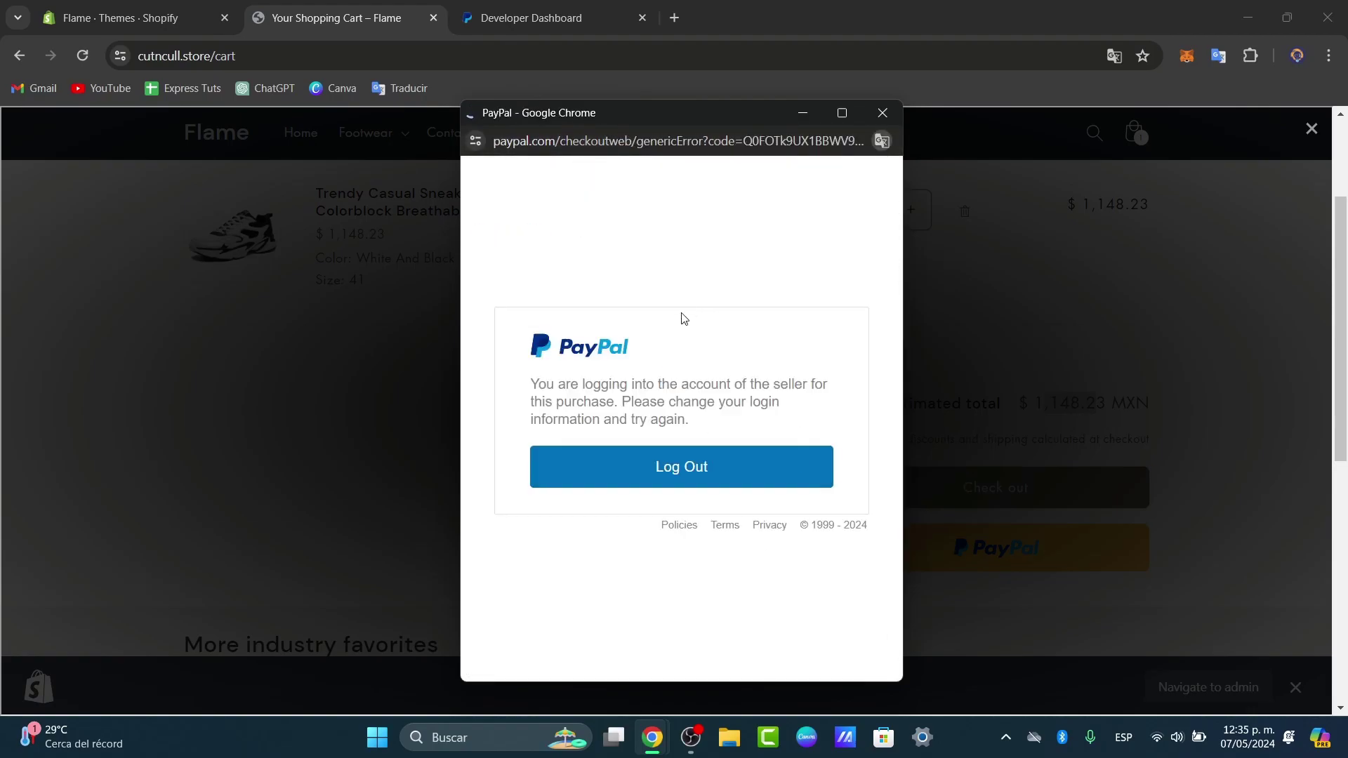
pyautogui.click(883, 114)
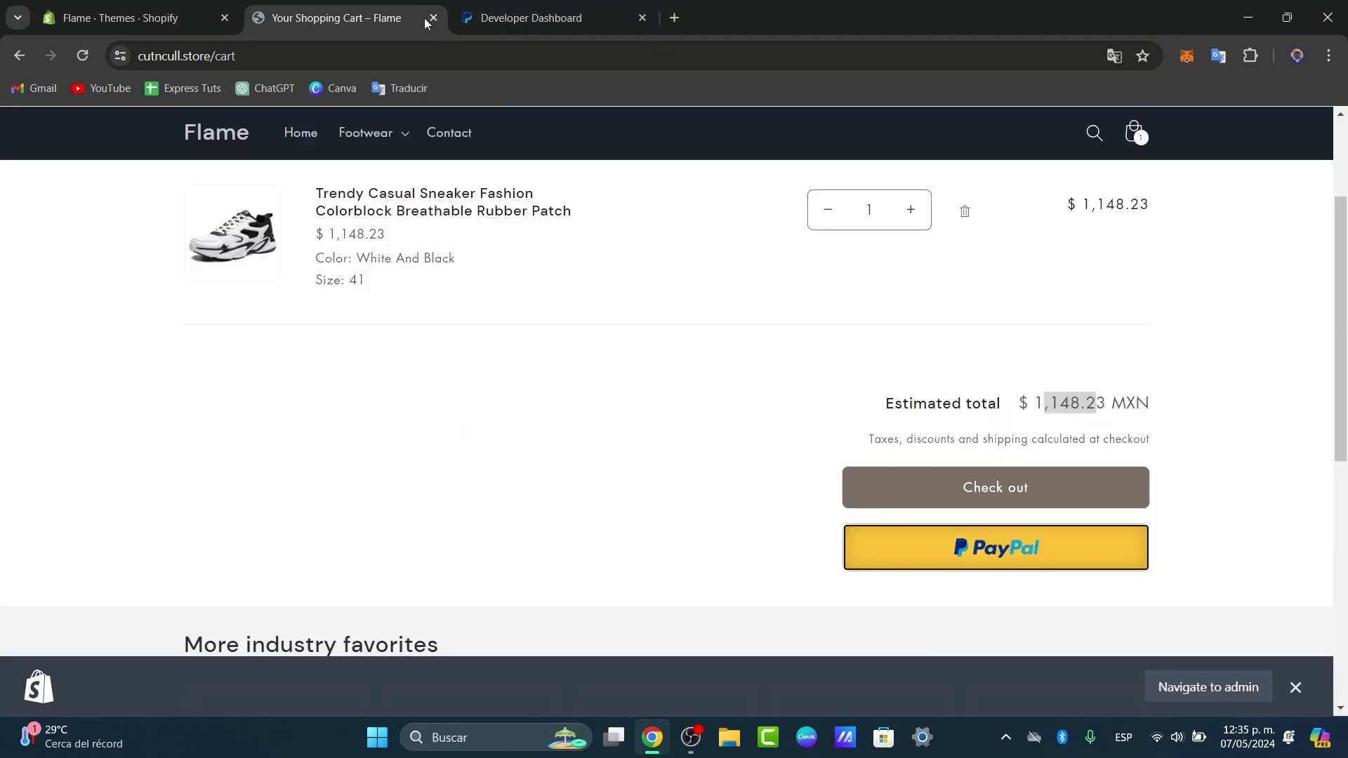
pyautogui.click(433, 18)
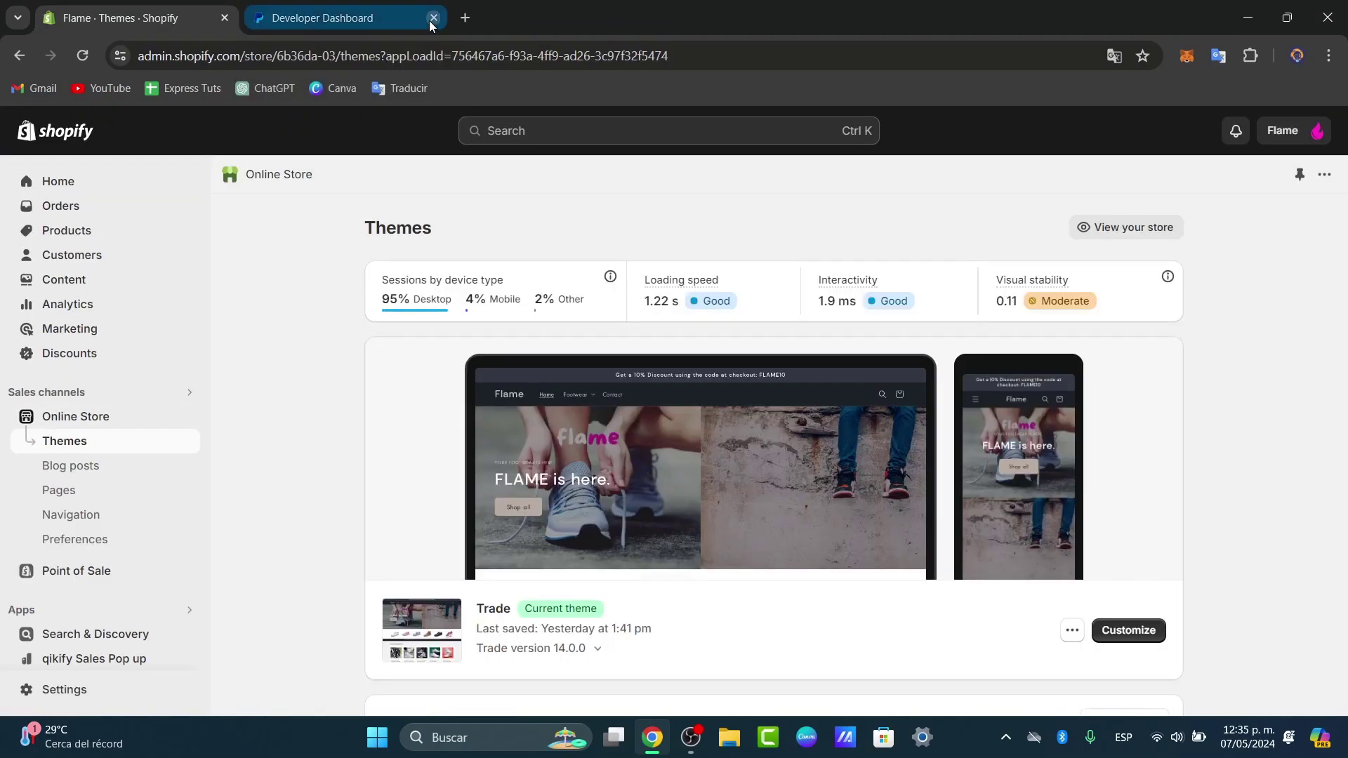
# Step: Visit the PayPal Developer Dashboard home, then return to Shopify's Themes page
pyautogui.click(393, 7)
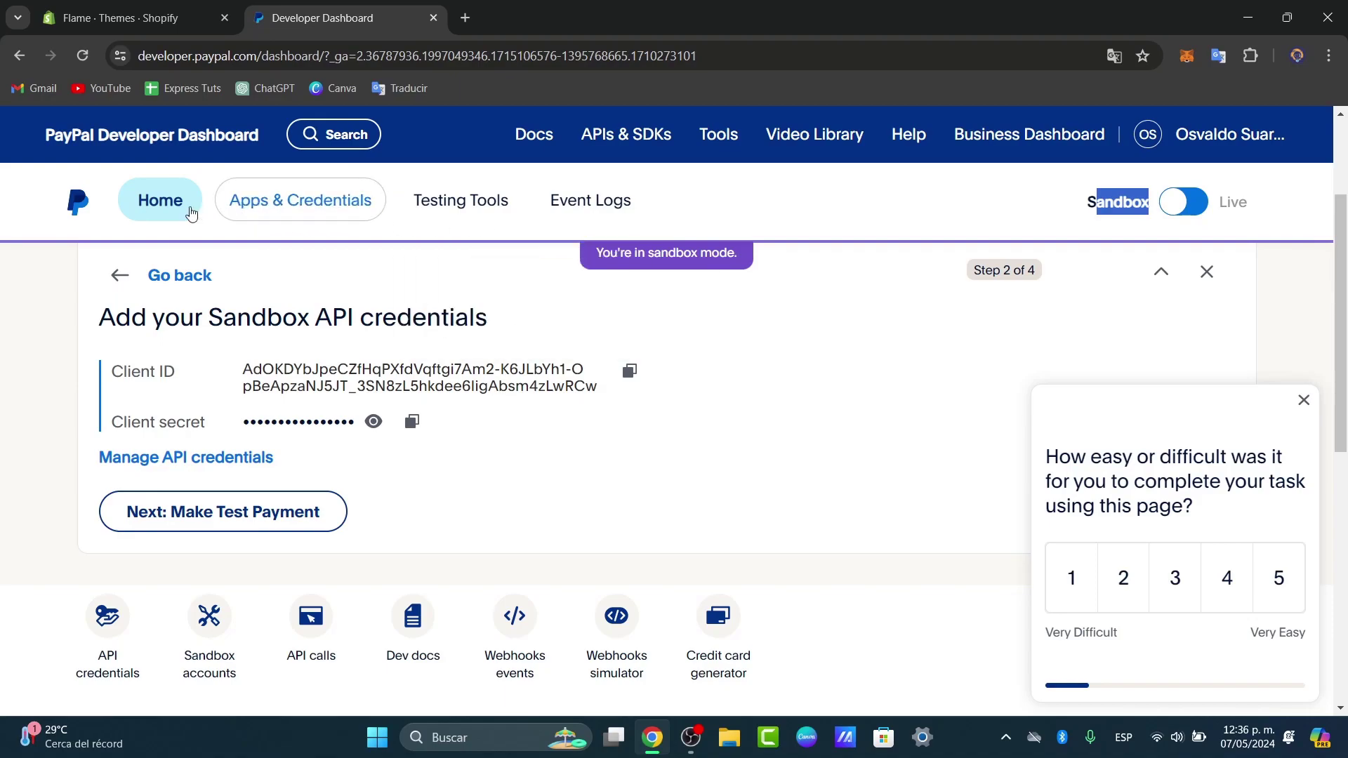
pyautogui.click(88, 207)
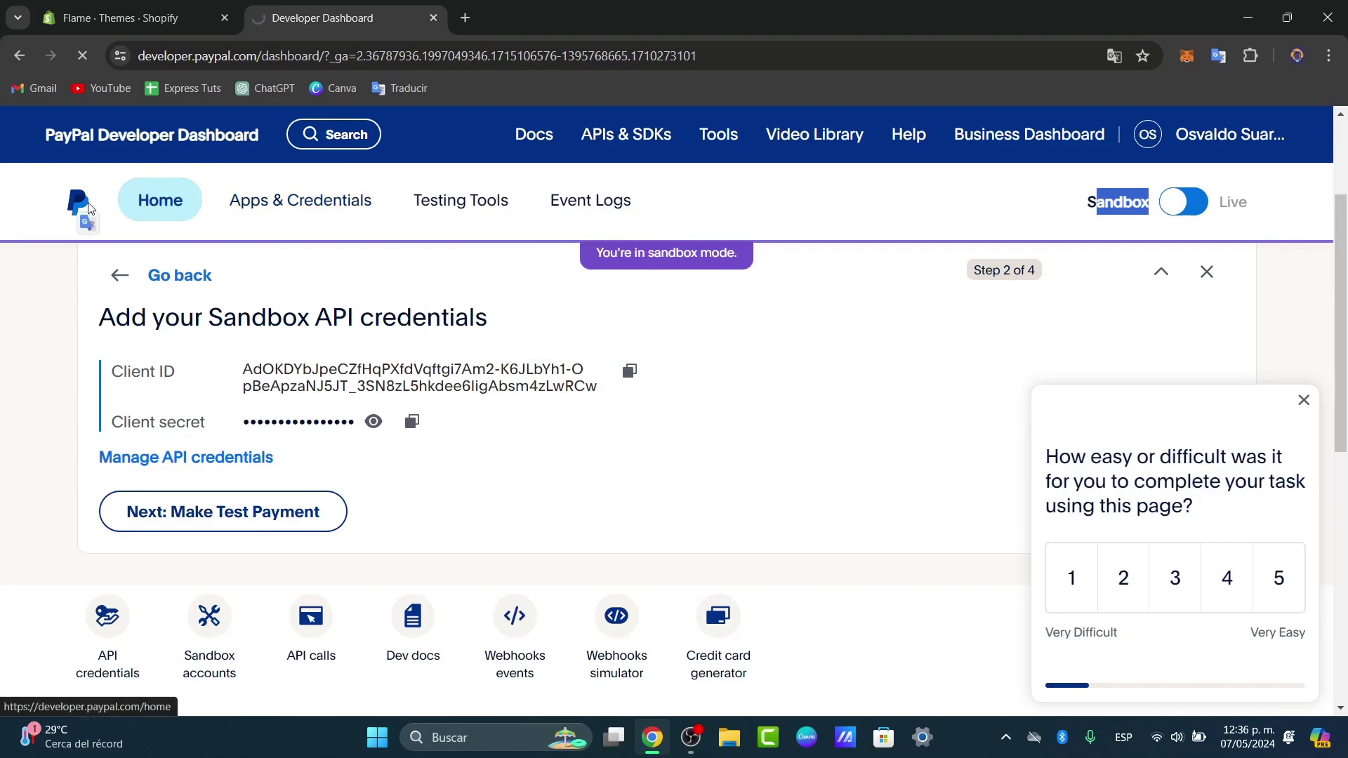
pyautogui.click(181, 12)
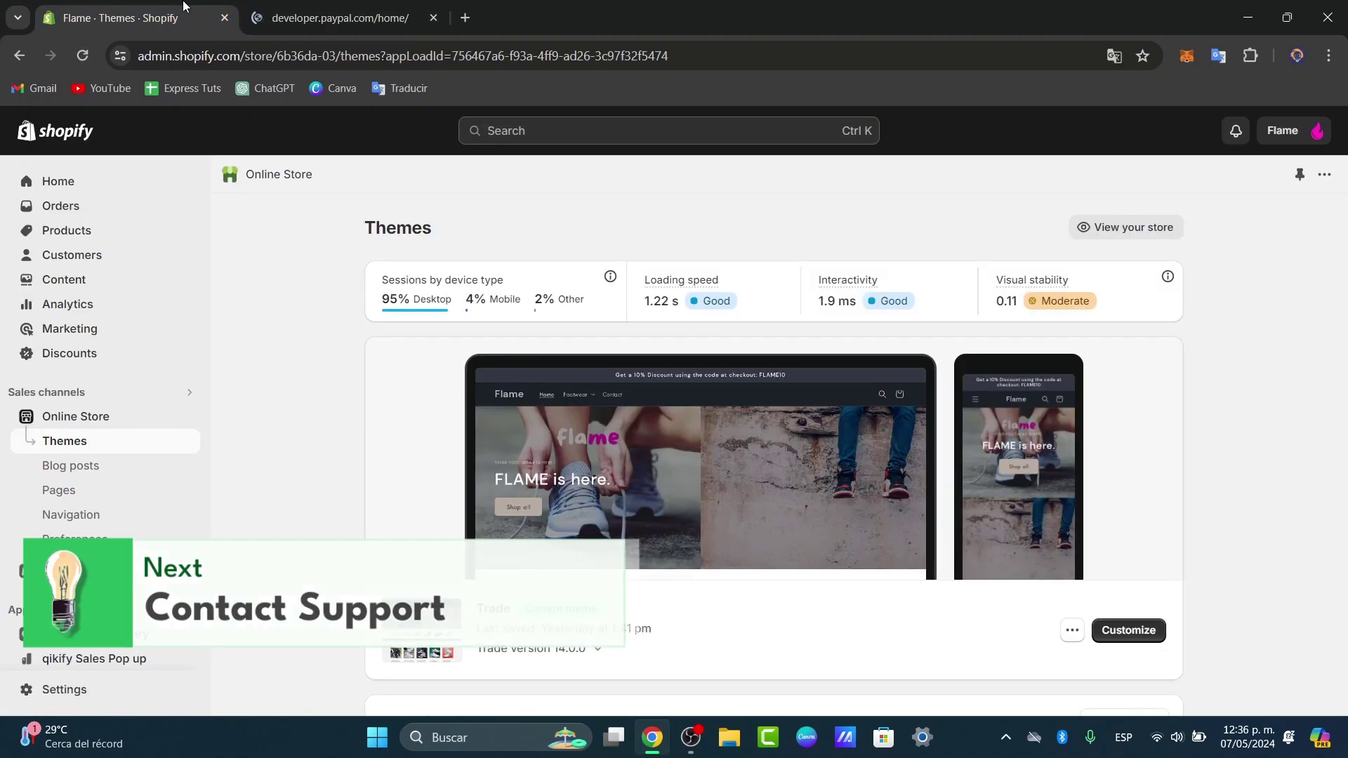
# Step: Go to Settings > Payments and open the PayPal Express Checkout row
pyautogui.click(83, 690)
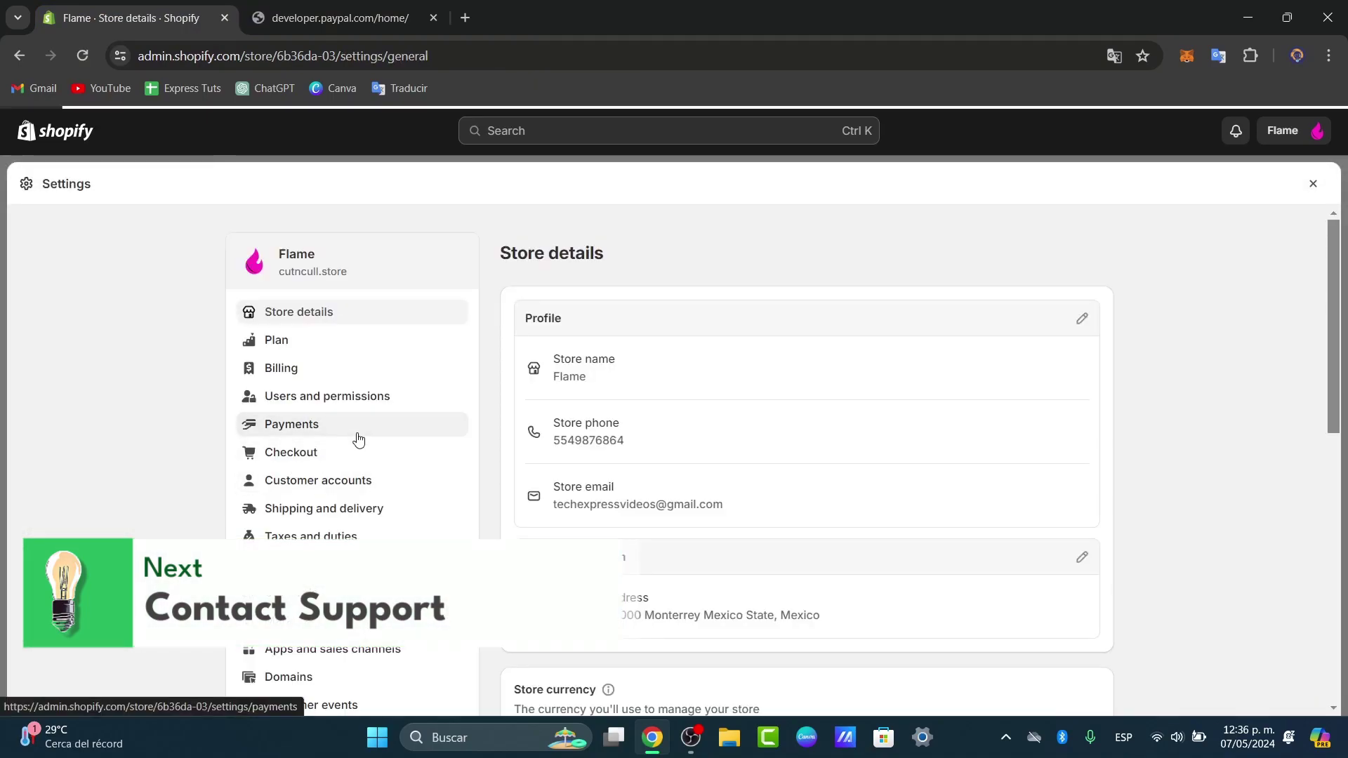
pyautogui.click(358, 440)
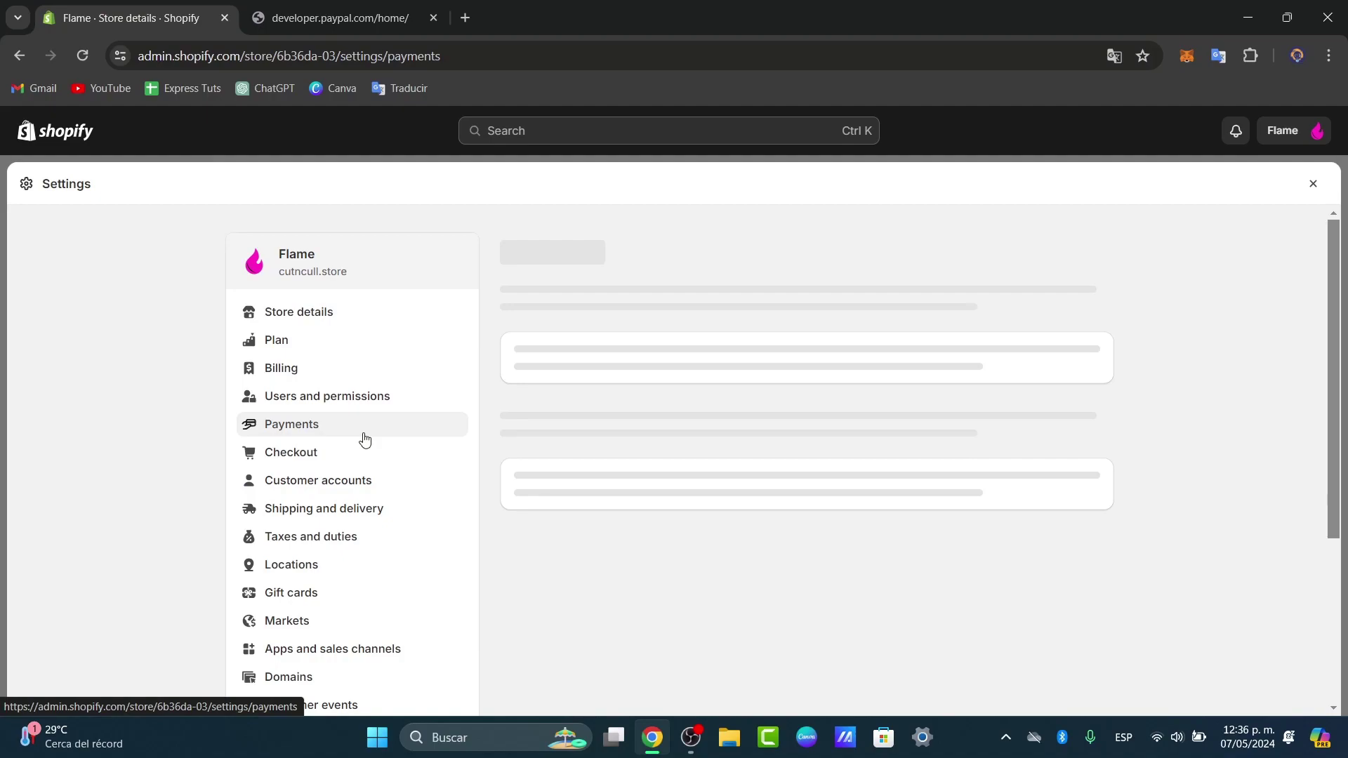
pyautogui.click(617, 506)
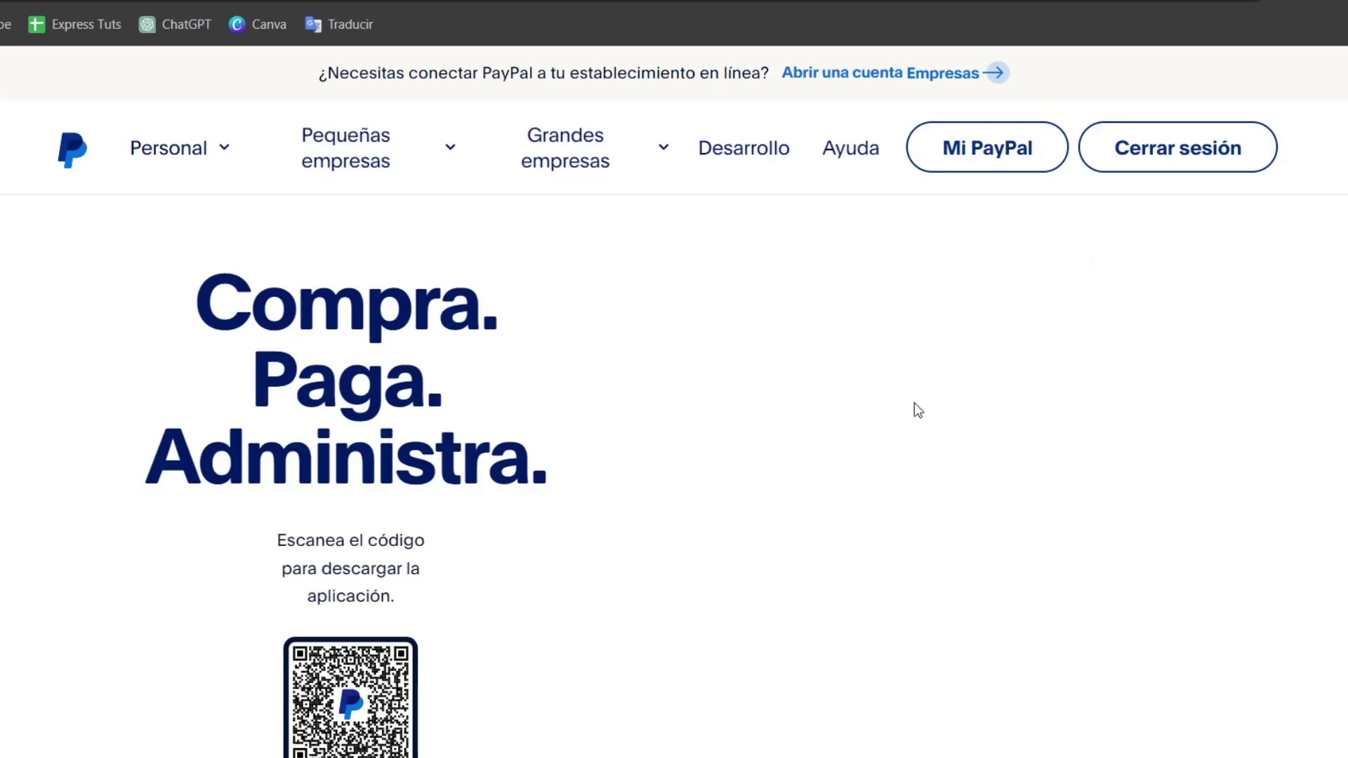
# Step: Scroll down the Spanish PayPal homepage past 'Compra. Paga. Administra.' to 'Más formas de comprar'
pyautogui.scroll(-5, 562, 451)
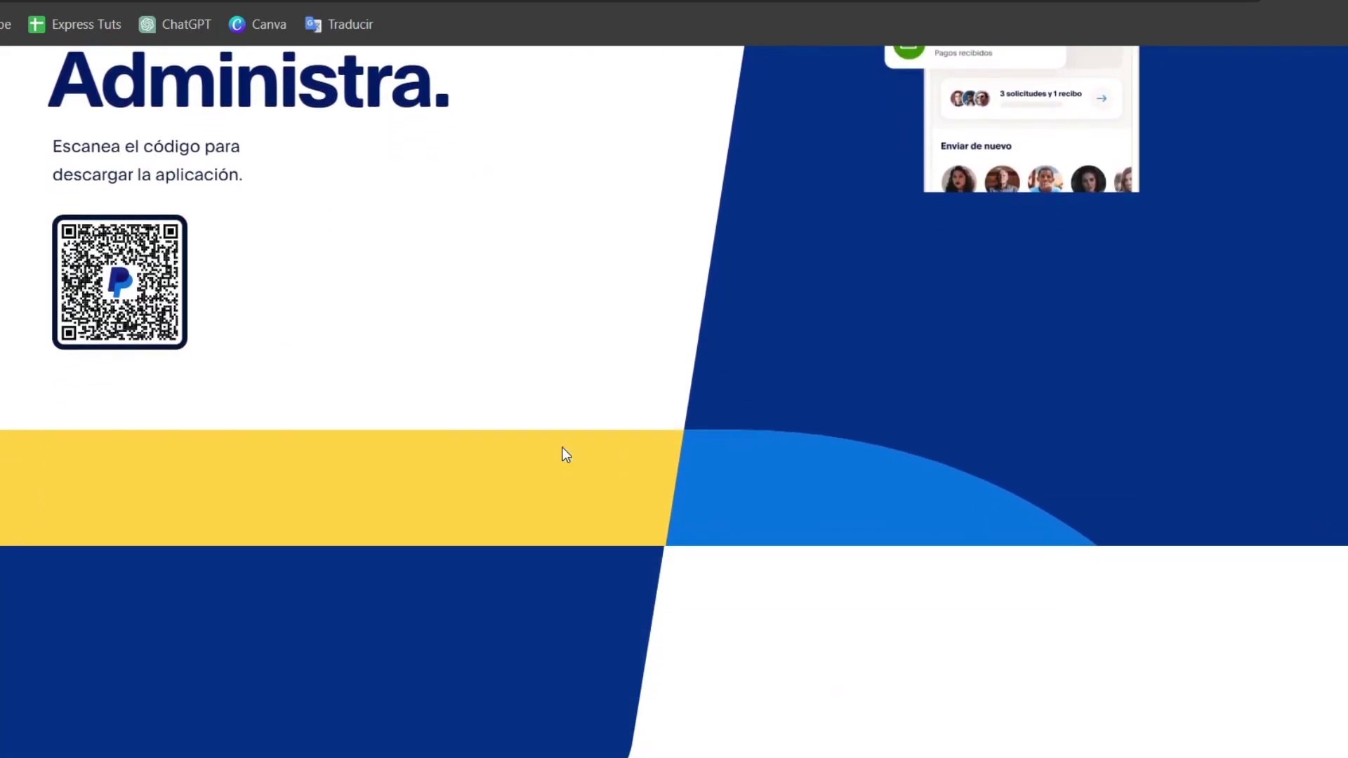
pyautogui.scroll(-10, 566, 455)
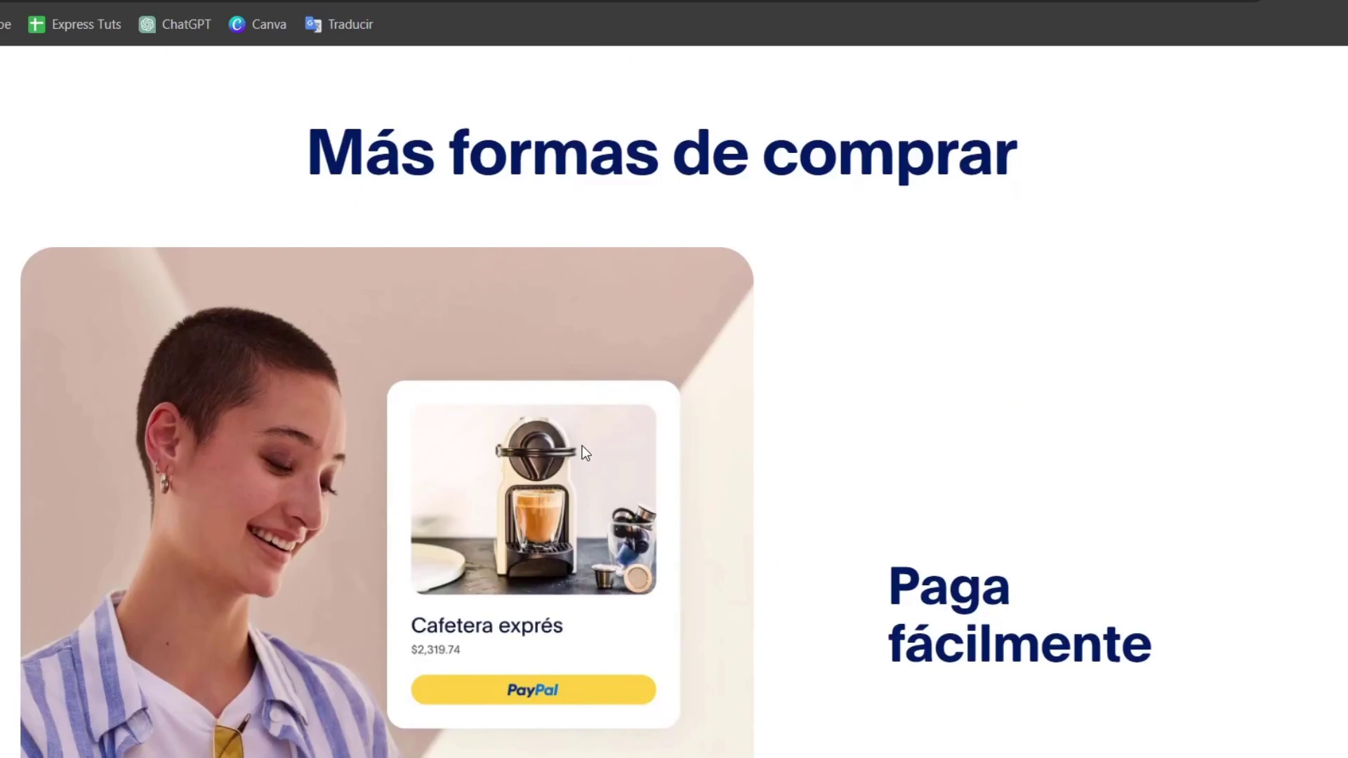
pyautogui.scroll(-5, 585, 452)
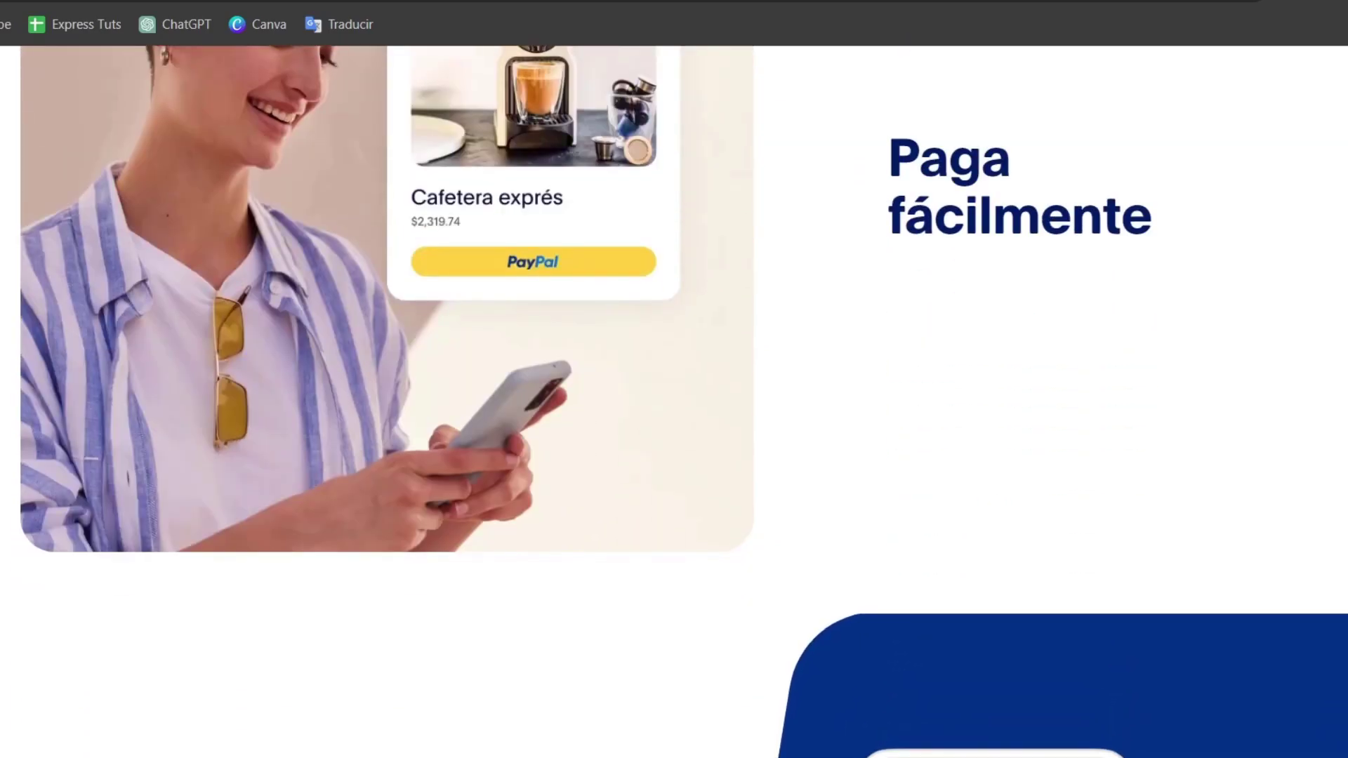